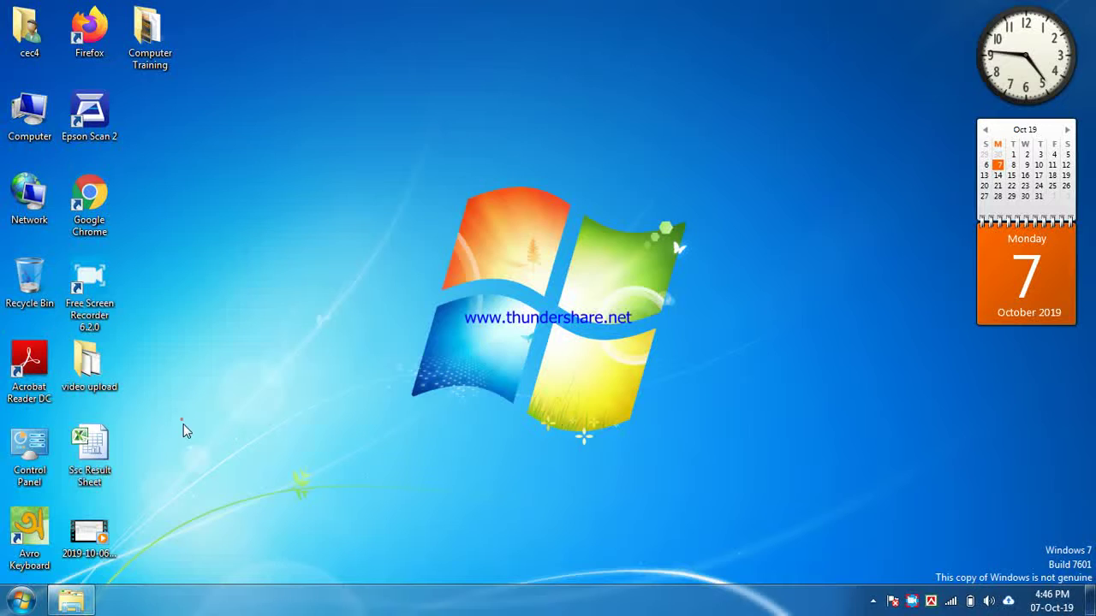
Step: Launch Microsoft PowerPoint 2010 from All Programs > Microsoft Office to get a blank Presentation1
{"action": "left_click", "coordinate": [6, 605]}
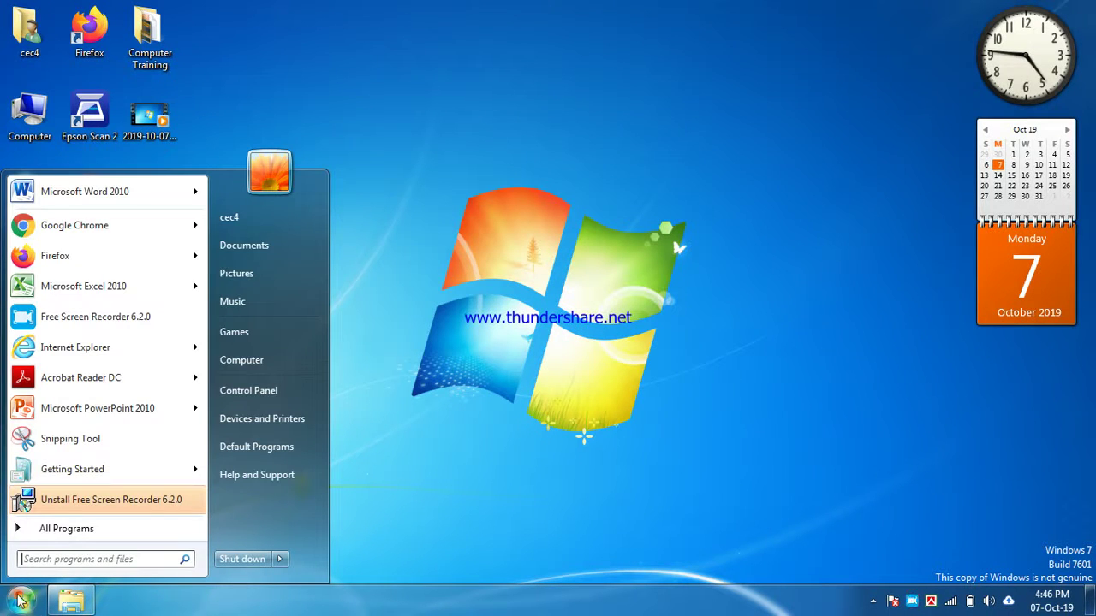
{"action": "left_click", "coordinate": [71, 530]}
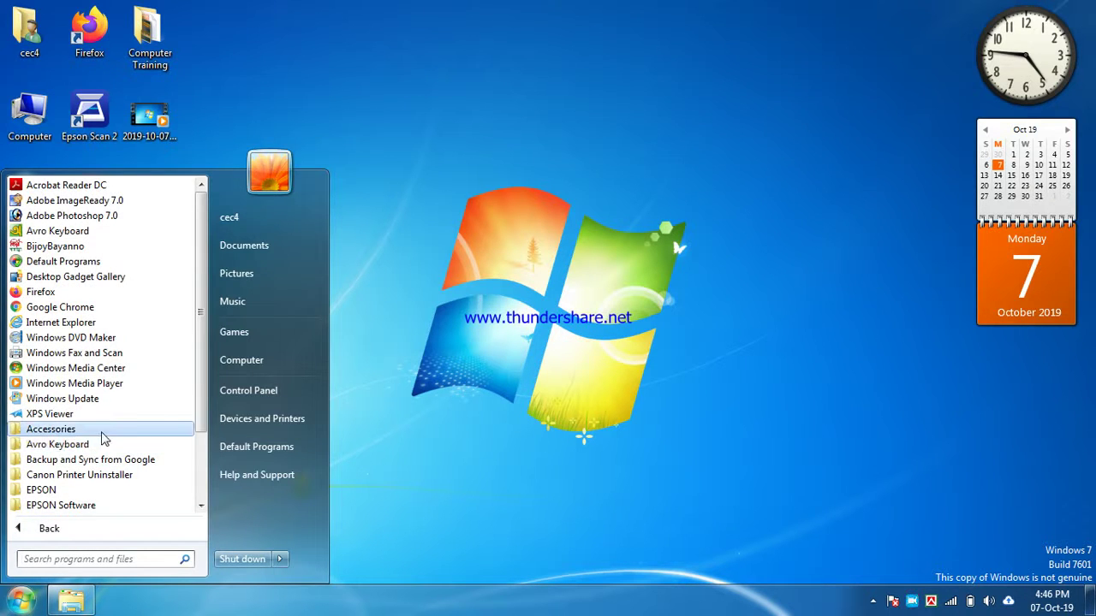
{"action": "scroll", "coordinate": [100, 438], "scroll_direction": "down", "scroll_amount": 1}
{"action": "scroll", "coordinate": [100, 441], "scroll_direction": "down", "scroll_amount": 1}
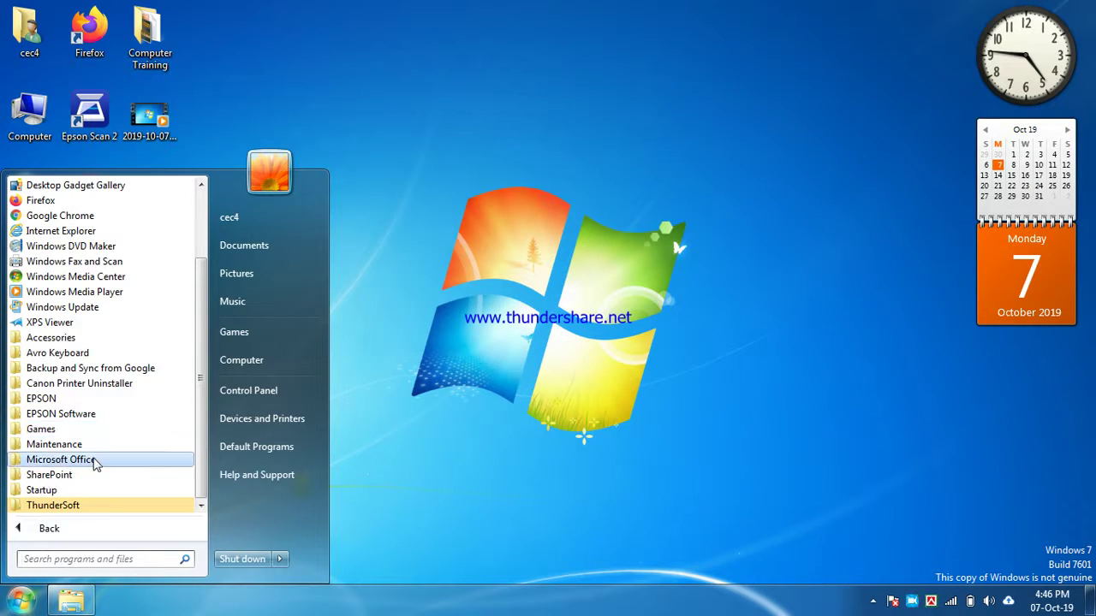
{"action": "left_click", "coordinate": [94, 463]}
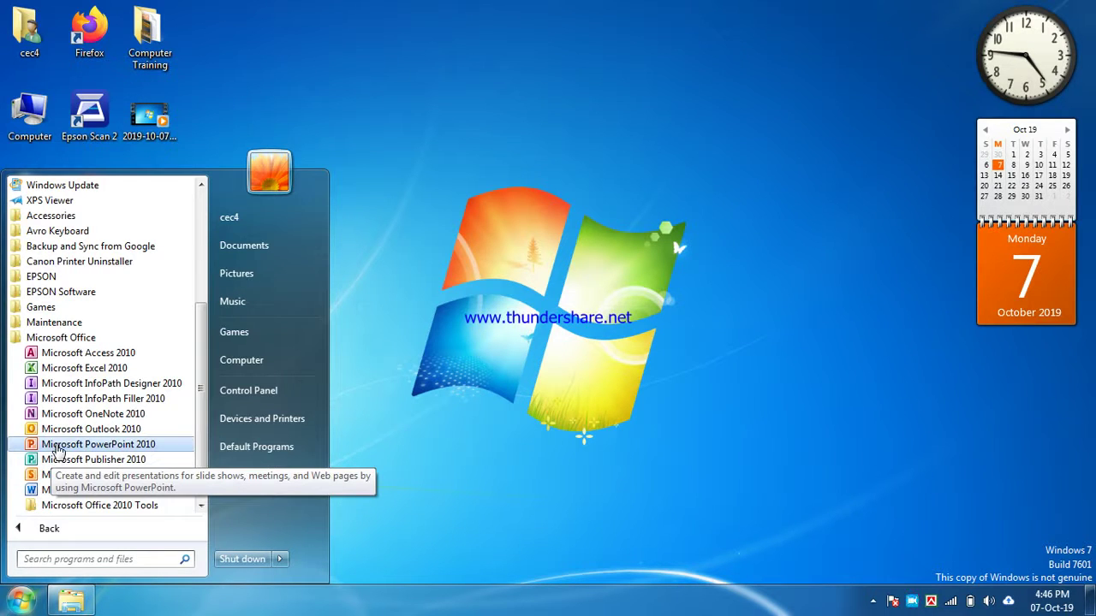
{"action": "left_click", "coordinate": [58, 446]}
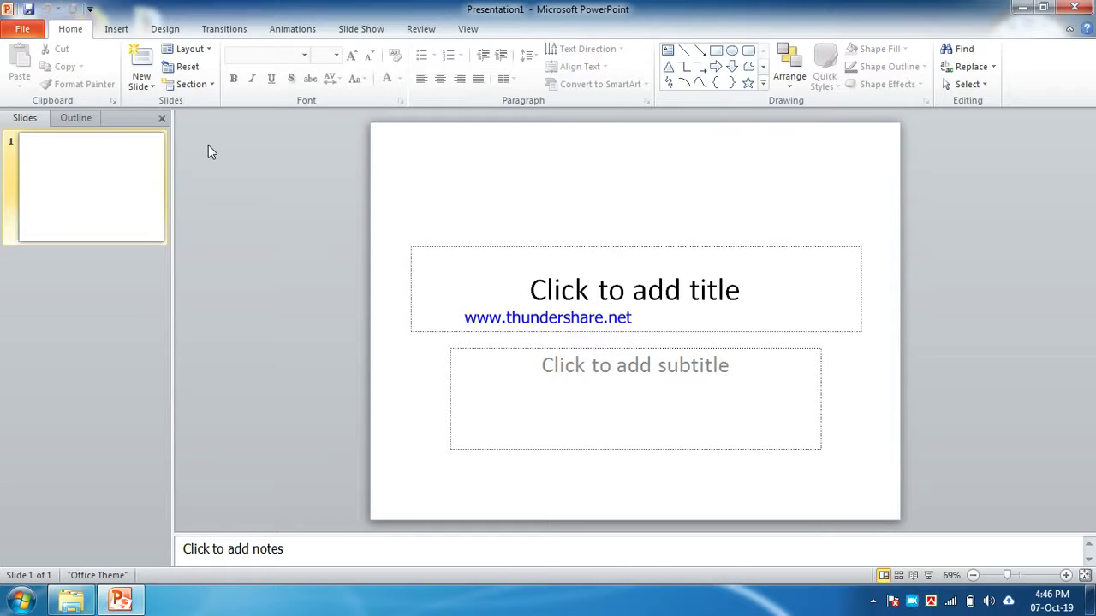
{"action": "left_click", "coordinate": [24, 31]}
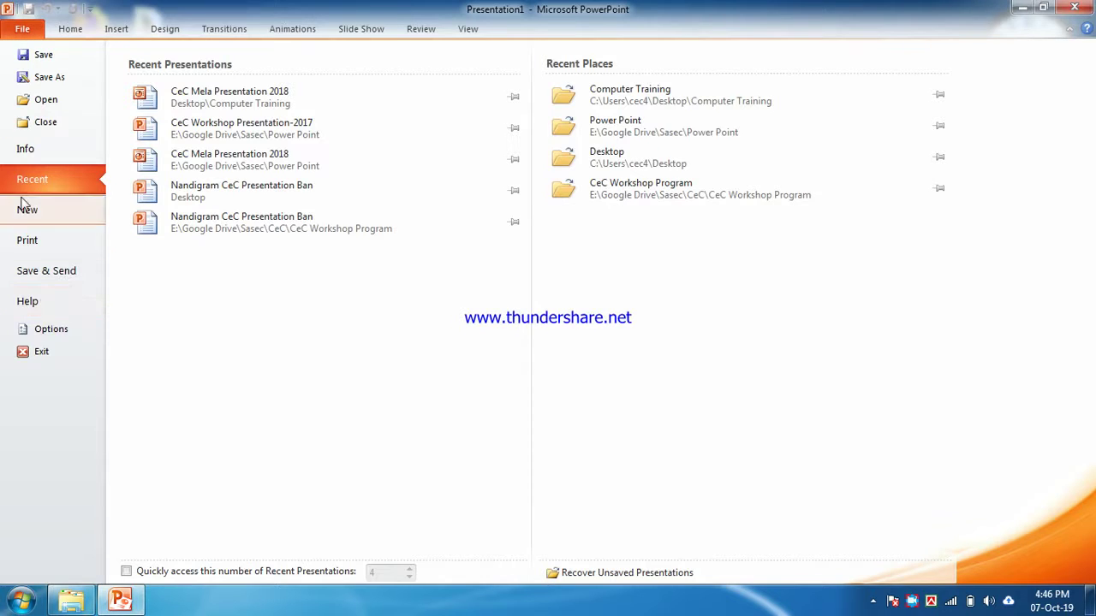
{"action": "left_click", "coordinate": [68, 29]}
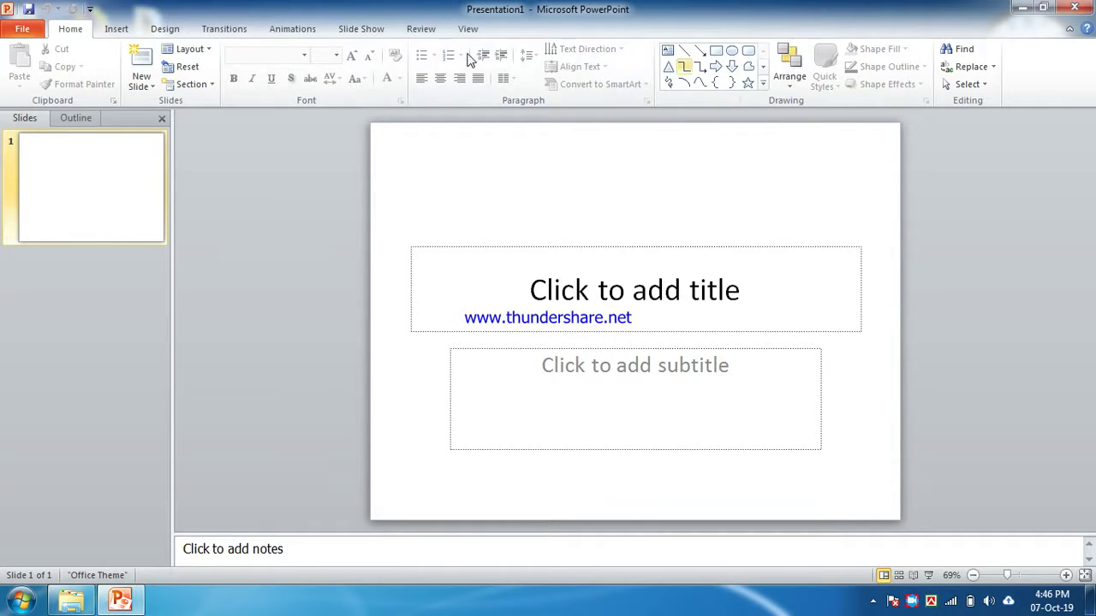
{"action": "left_click", "coordinate": [120, 30]}
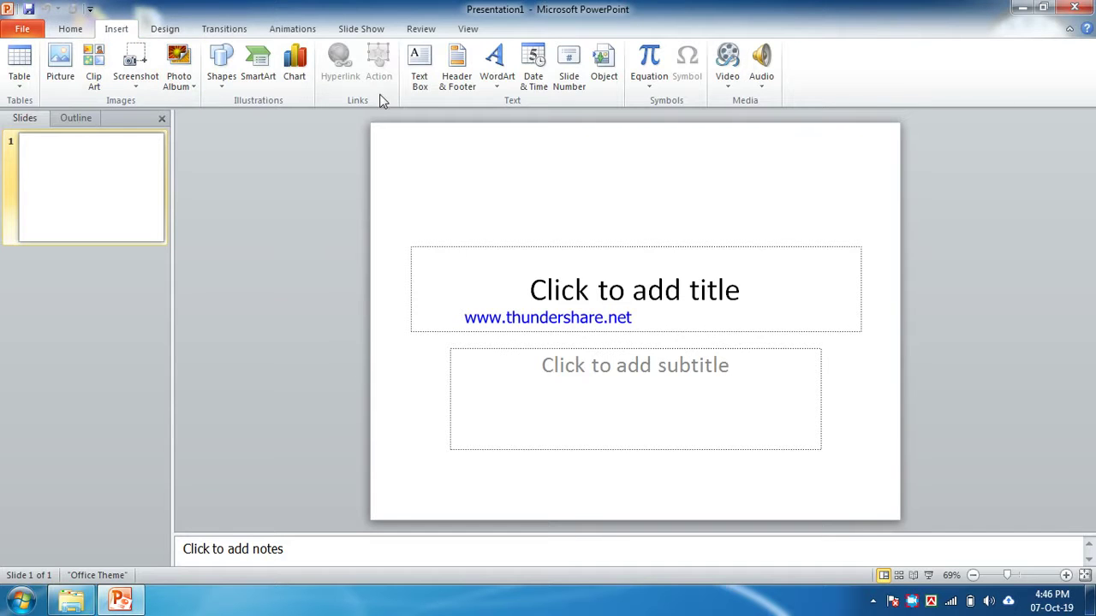
{"action": "left_click", "coordinate": [69, 31]}
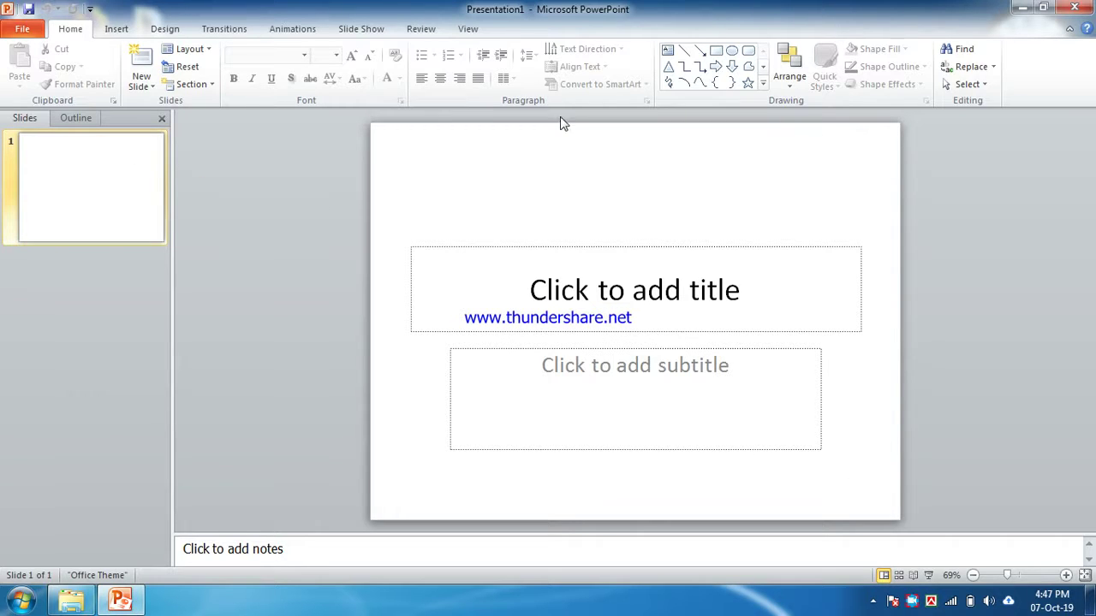
{"action": "double_click", "coordinate": [465, 12]}
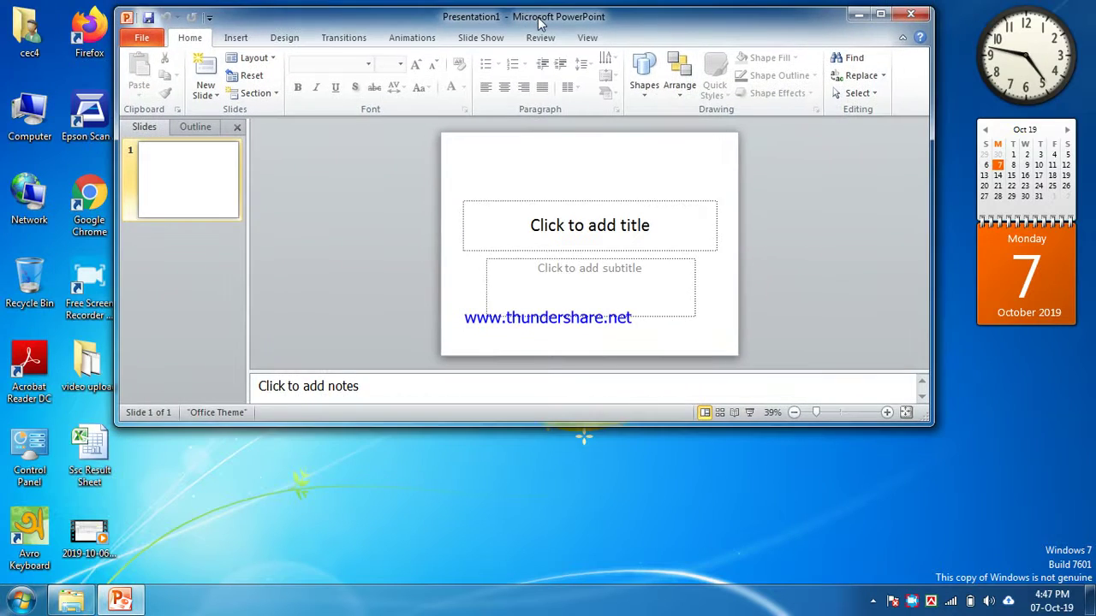
{"action": "double_click", "coordinate": [539, 11]}
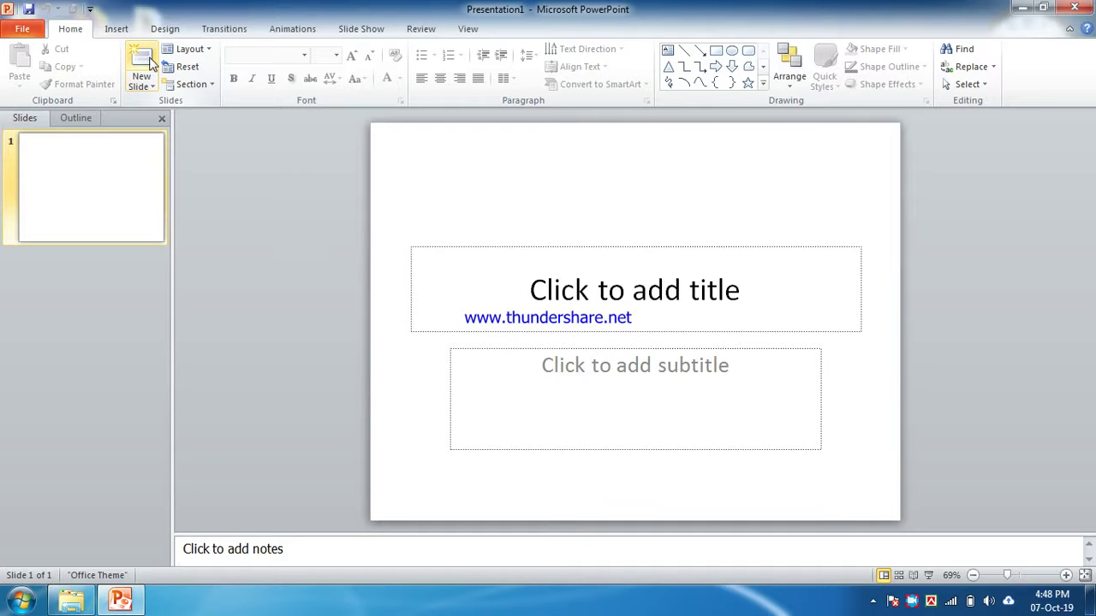
{"action": "left_click", "coordinate": [142, 60]}
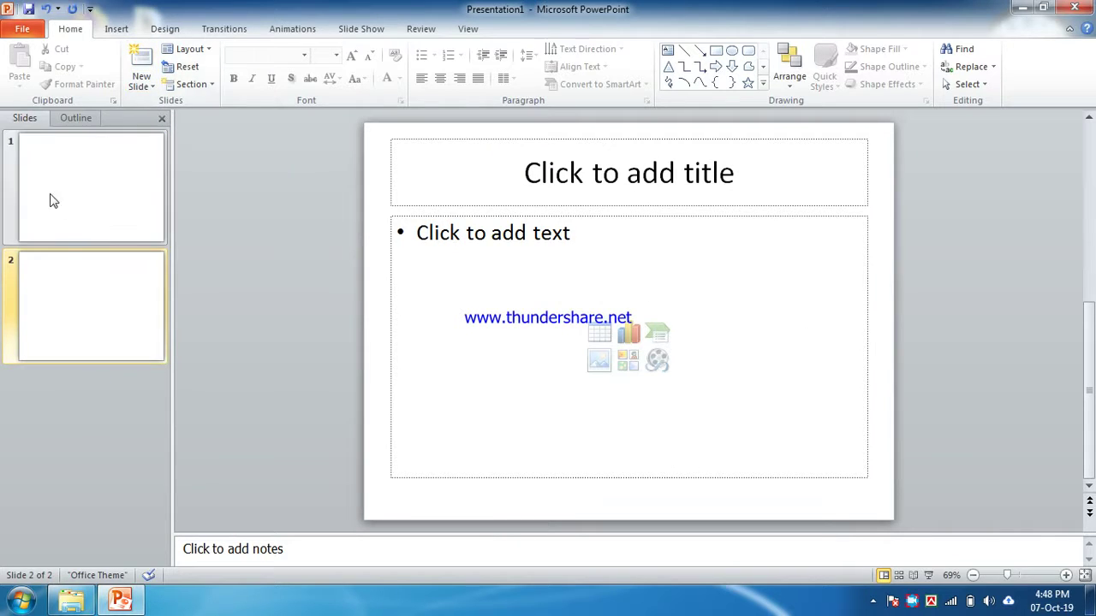
Step: Add a new slide with the Comparison layout and browse the Layout options
{"action": "left_click", "coordinate": [146, 84]}
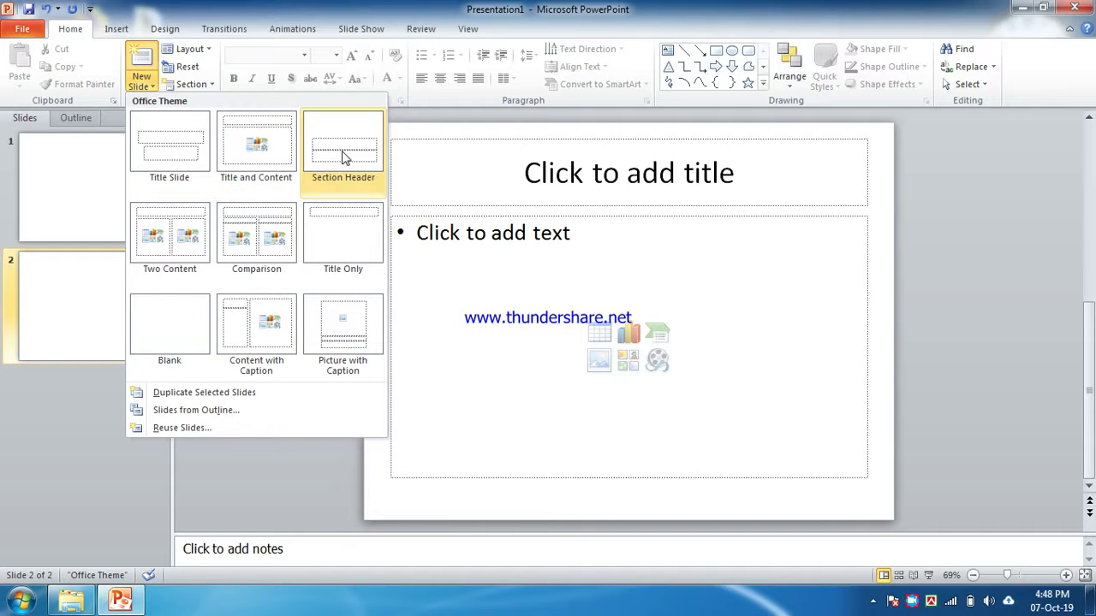
{"action": "left_click", "coordinate": [257, 243]}
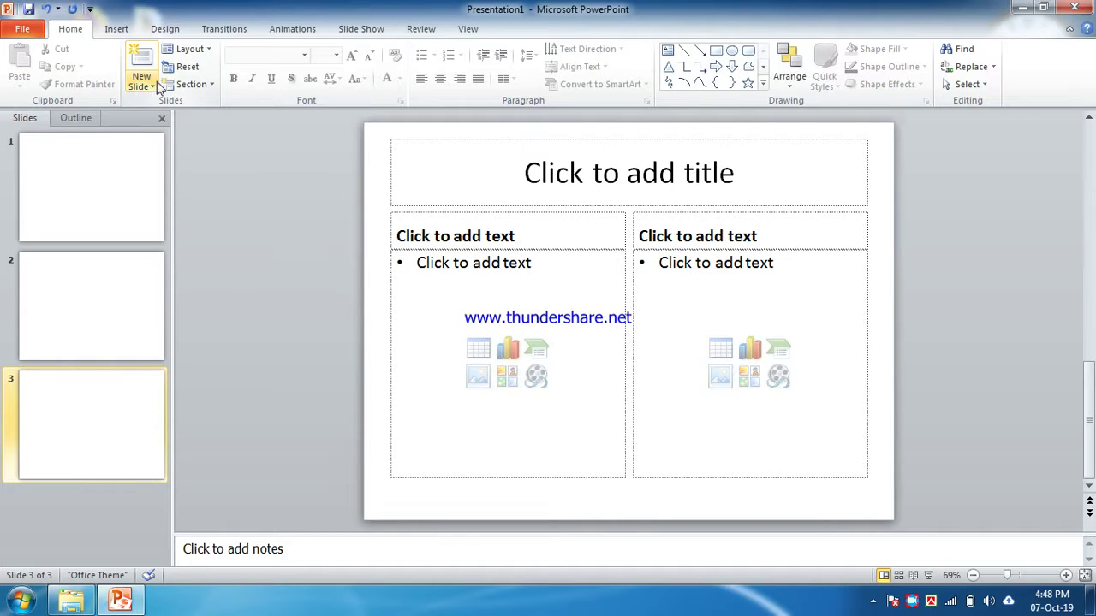
{"action": "left_click", "coordinate": [209, 48]}
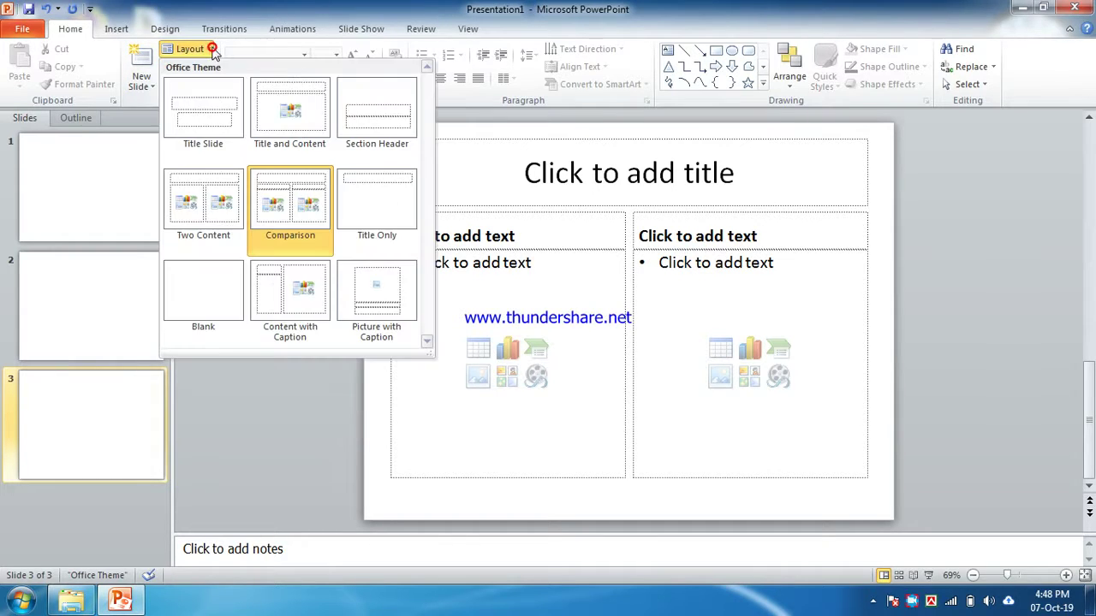
{"action": "left_click", "coordinate": [134, 86]}
{"action": "left_click", "coordinate": [209, 49]}
{"action": "left_click", "coordinate": [209, 49]}
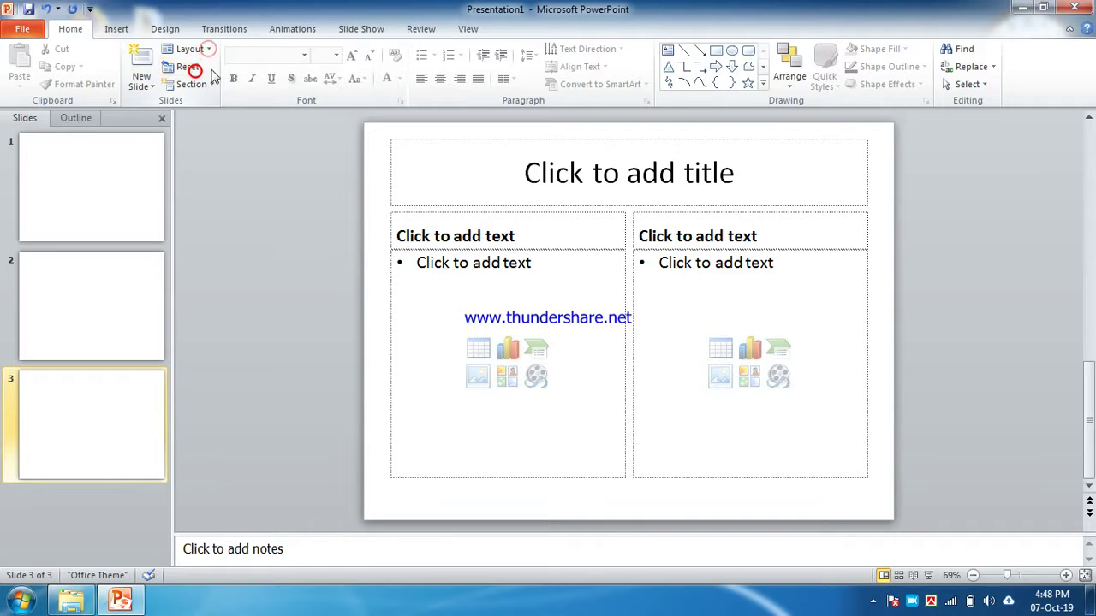
Step: Look over the Section options, then step through slides 1, 2 and 3
{"action": "left_click", "coordinate": [204, 89]}
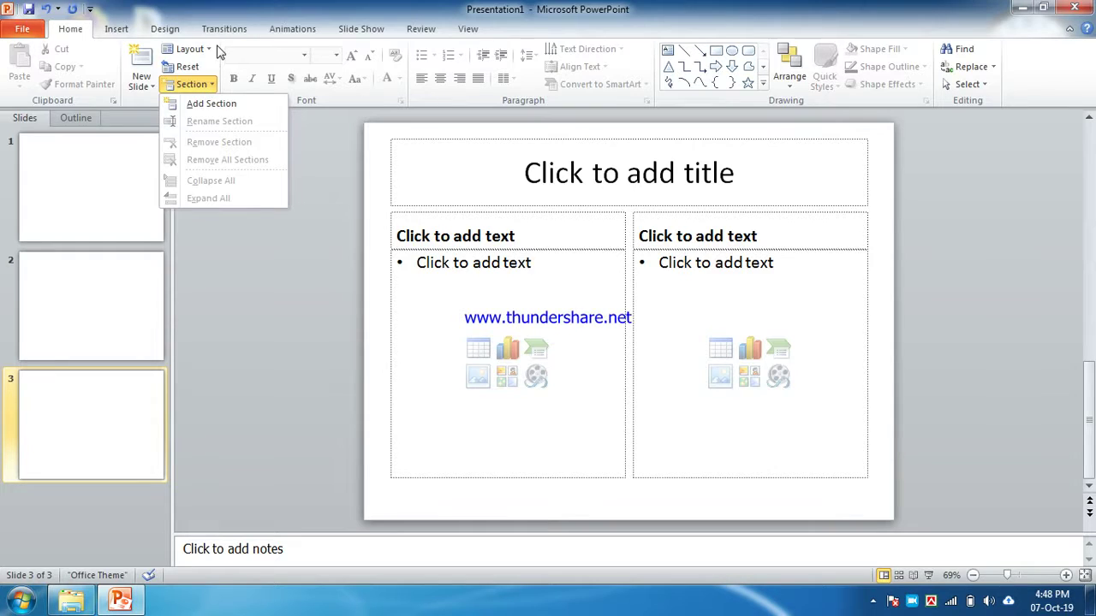
{"action": "left_click", "coordinate": [214, 49]}
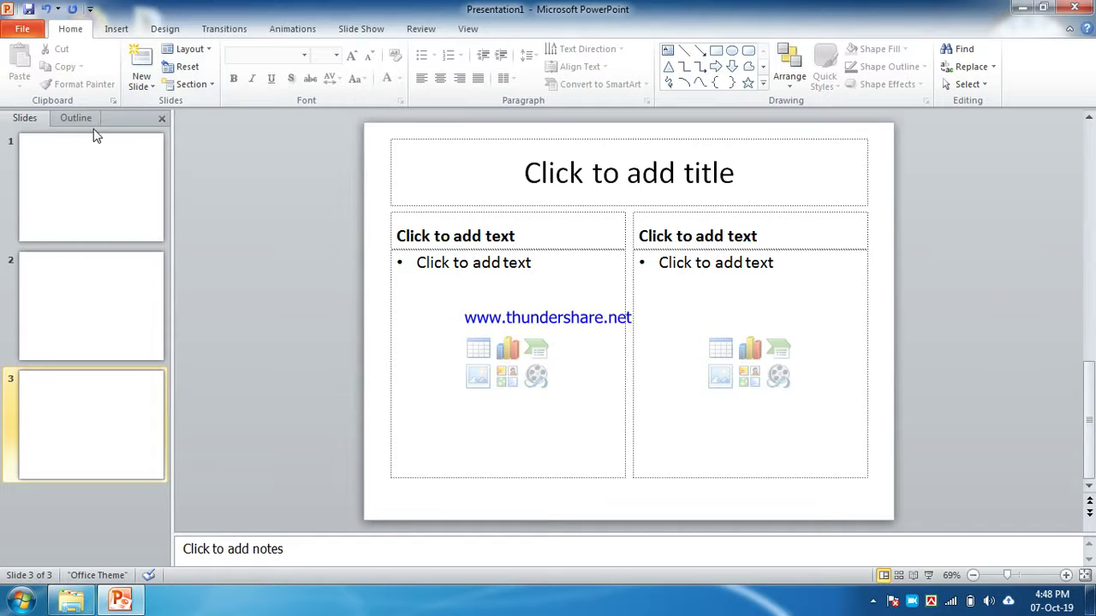
{"action": "left_click", "coordinate": [94, 196]}
{"action": "left_click", "coordinate": [54, 294]}
{"action": "left_click", "coordinate": [54, 426]}
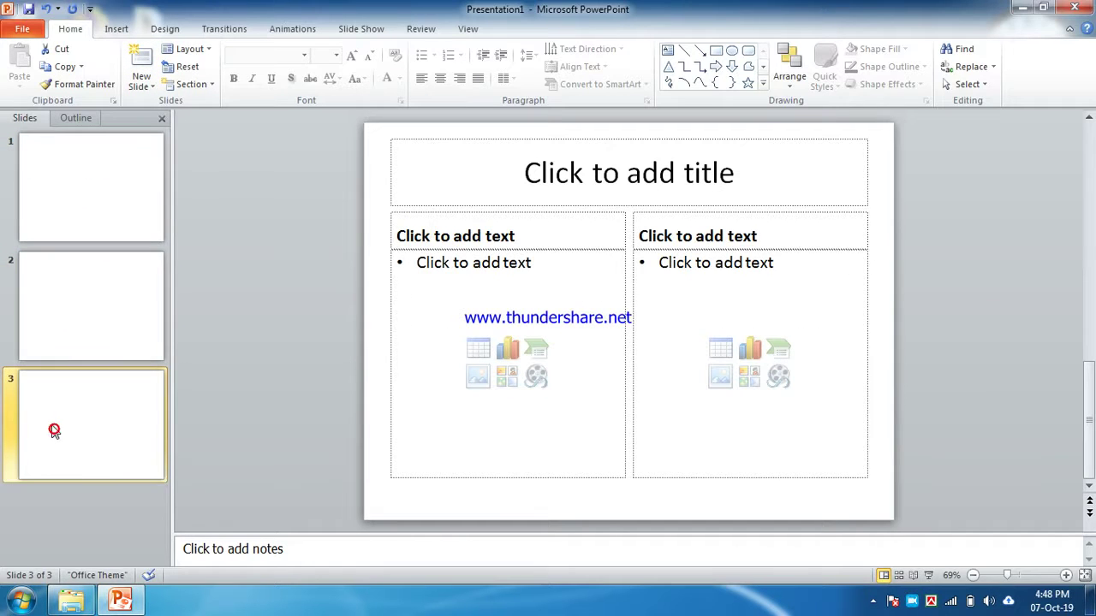
Step: Delete the first title slide and the Comparison slide
{"action": "right_click", "coordinate": [90, 168]}
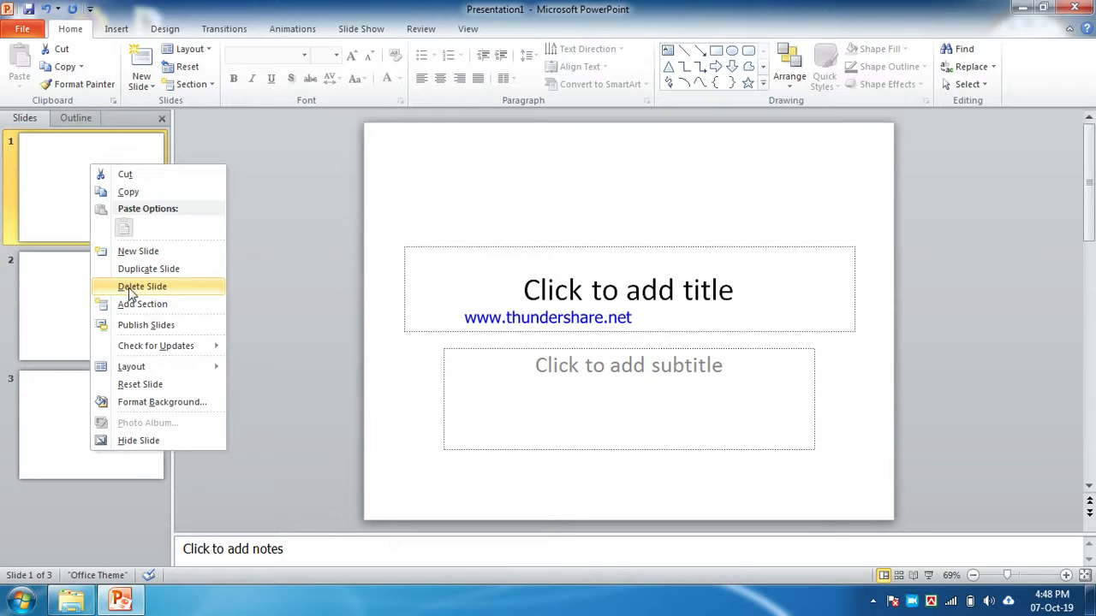
{"action": "left_click", "coordinate": [141, 286]}
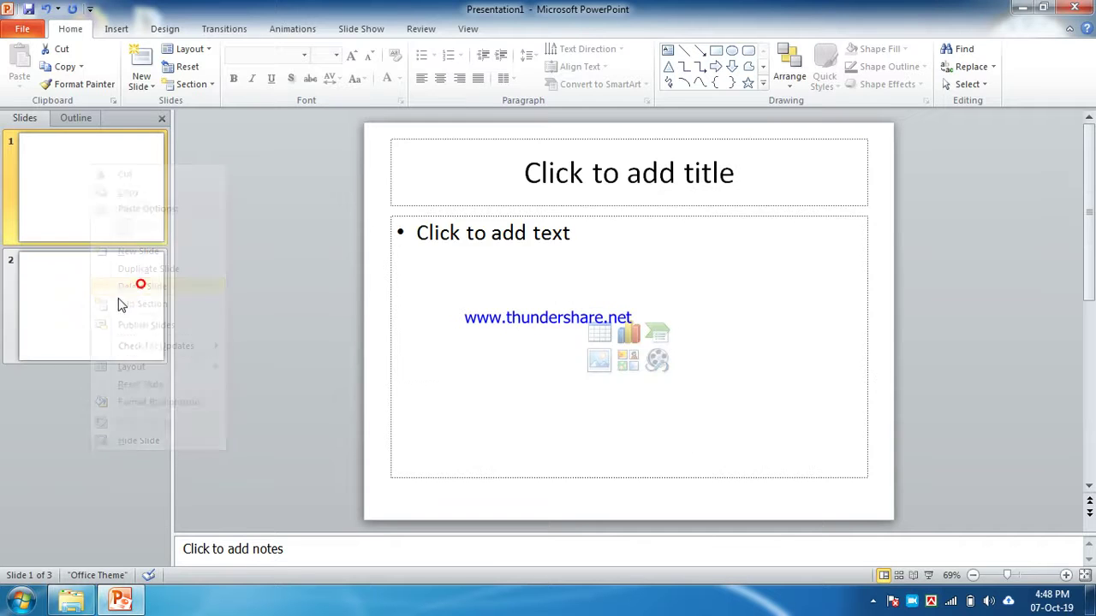
{"action": "right_click", "coordinate": [96, 290]}
{"action": "left_click", "coordinate": [142, 408]}
Step: Add a new slide after slide 1 and duplicate it to make three slides
{"action": "right_click", "coordinate": [84, 182]}
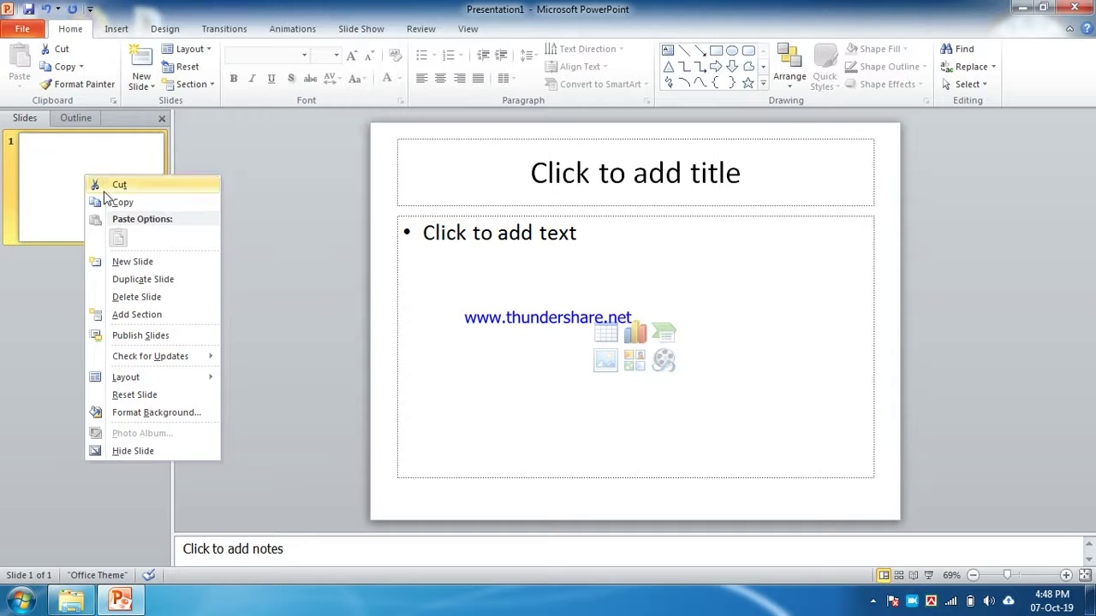
{"action": "left_click", "coordinate": [115, 261]}
{"action": "right_click", "coordinate": [65, 183]}
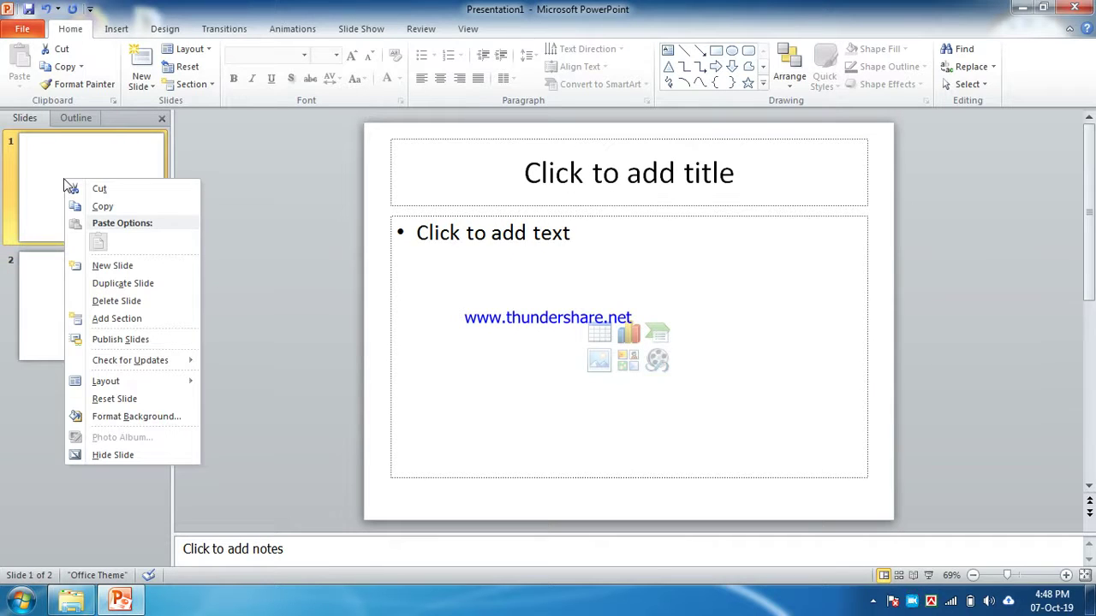
{"action": "left_click", "coordinate": [118, 283]}
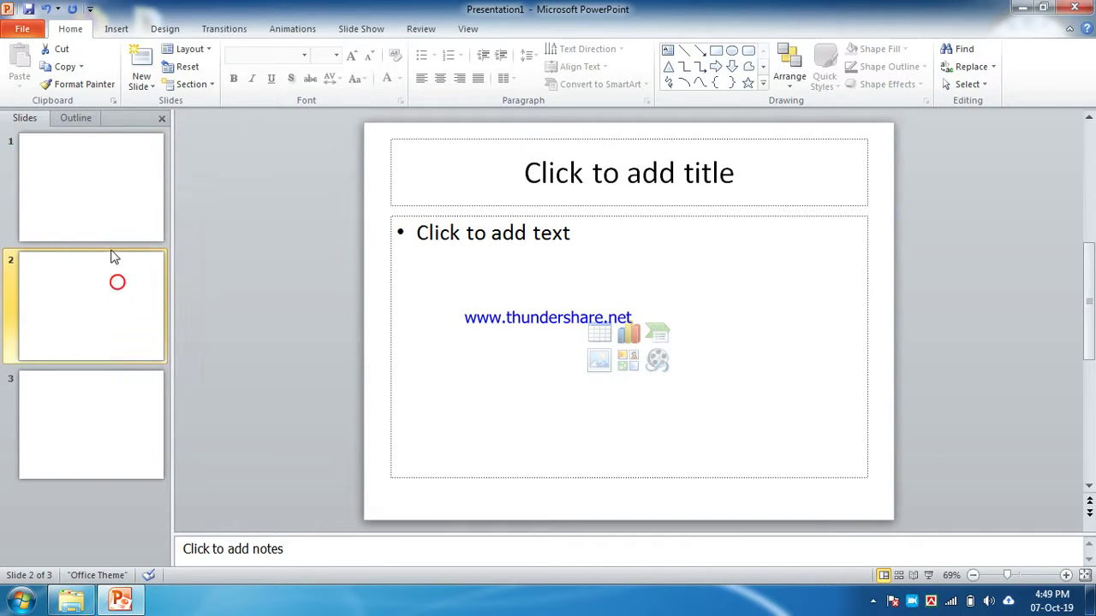
Step: Add an Untitled Section at slide 1 grouping all the slides
{"action": "left_click", "coordinate": [103, 210]}
{"action": "right_click", "coordinate": [84, 183]}
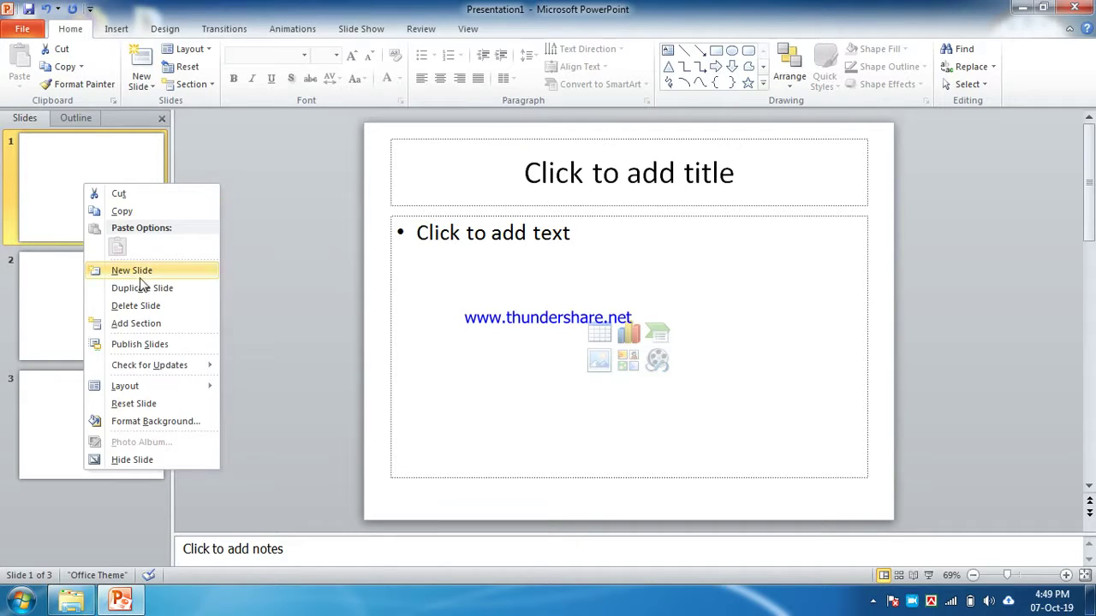
{"action": "left_click", "coordinate": [159, 323]}
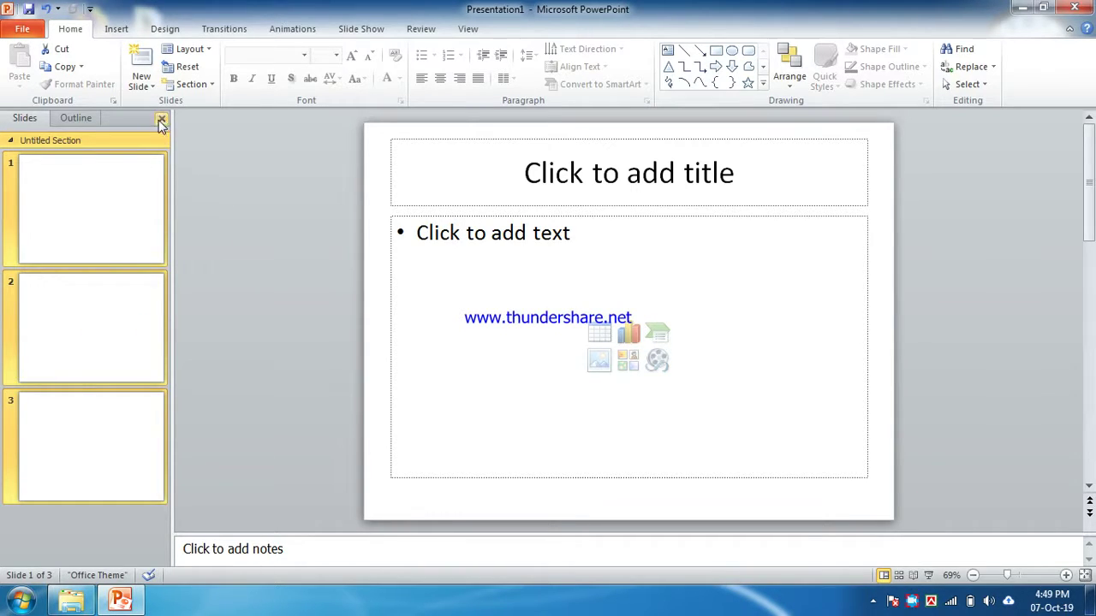
Step: Add a fourth slide, then delete slide 2
{"action": "left_click", "coordinate": [193, 84]}
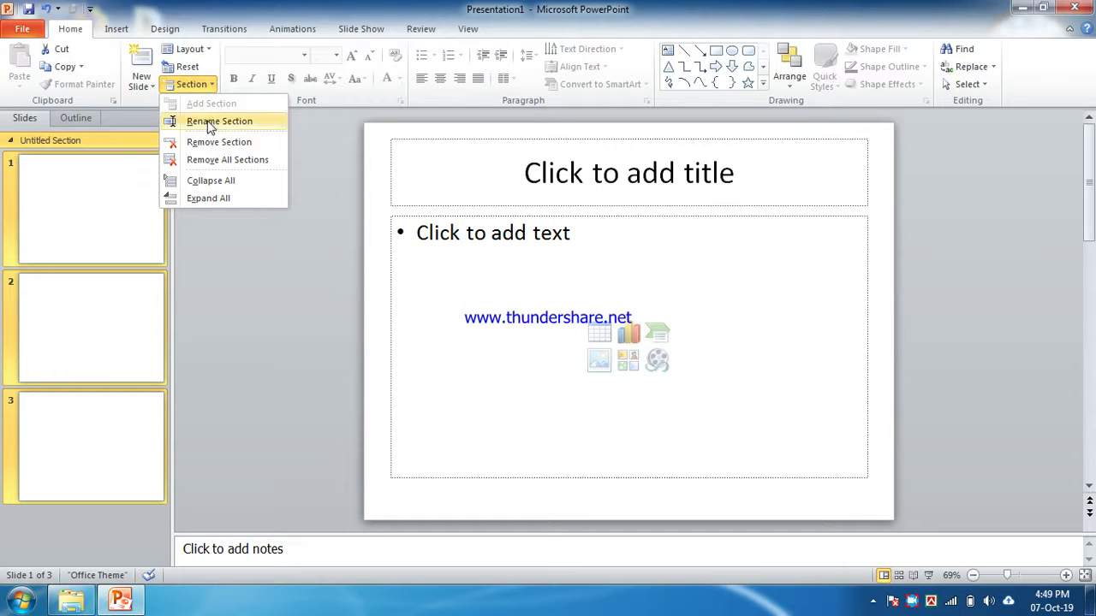
{"action": "left_click", "coordinate": [70, 214]}
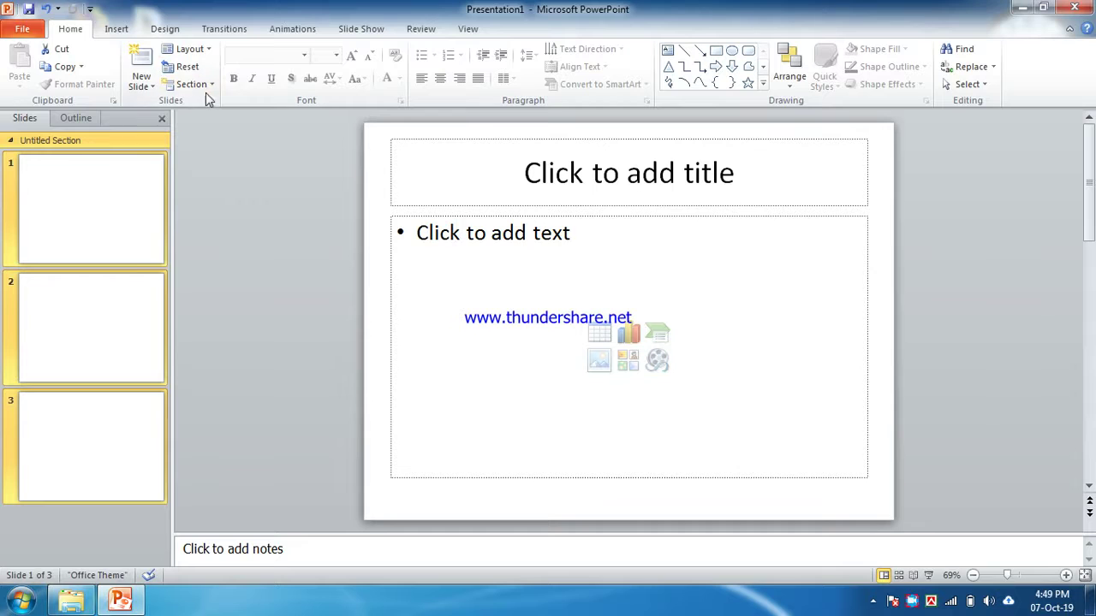
{"action": "left_click", "coordinate": [139, 60]}
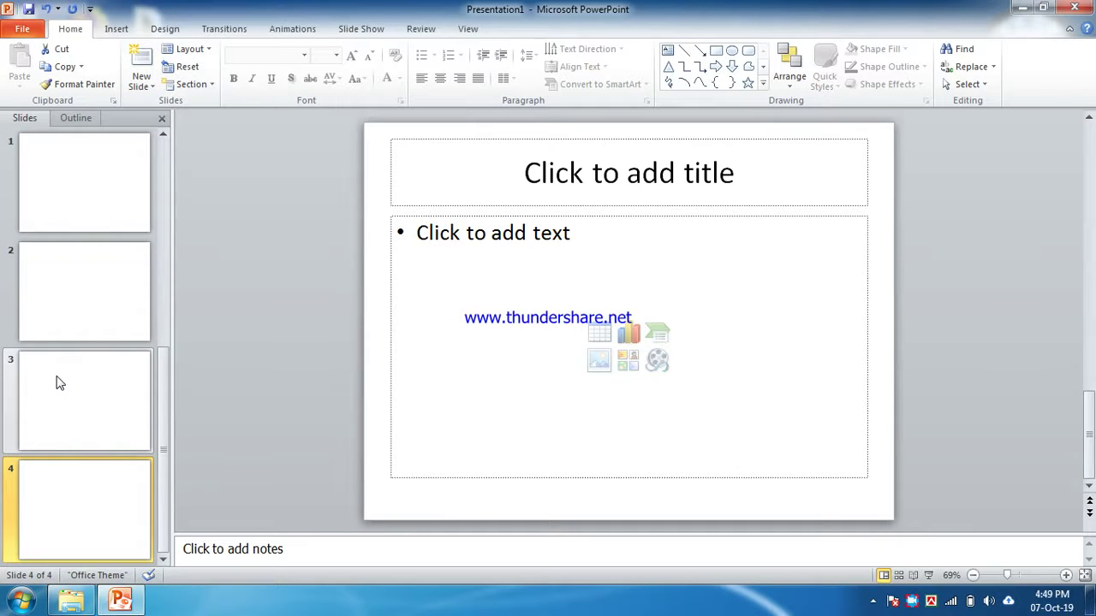
{"action": "right_click", "coordinate": [67, 279]}
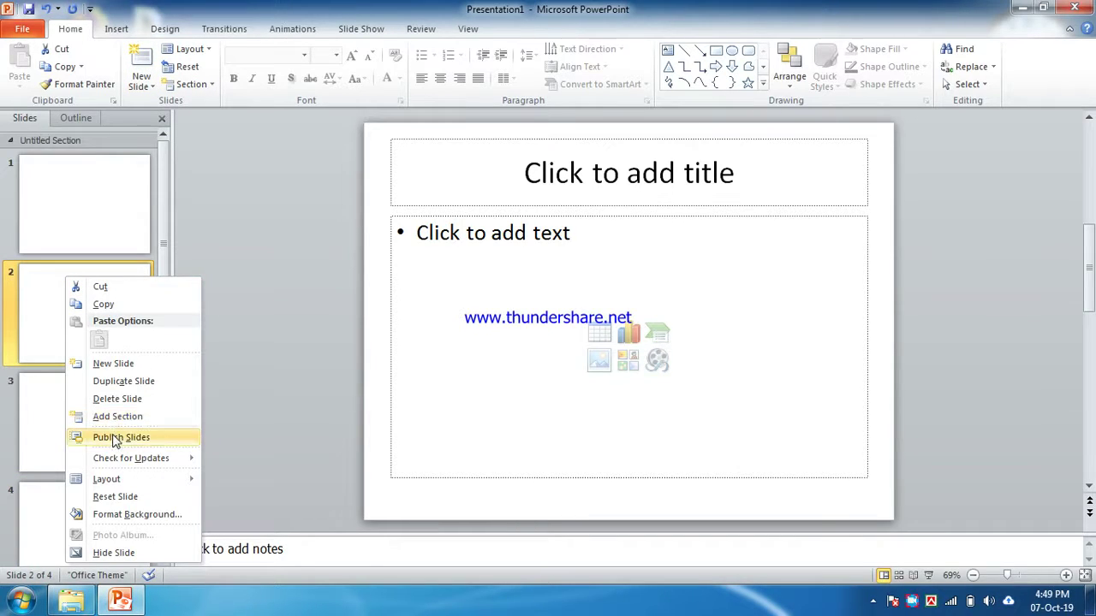
{"action": "left_click", "coordinate": [110, 400]}
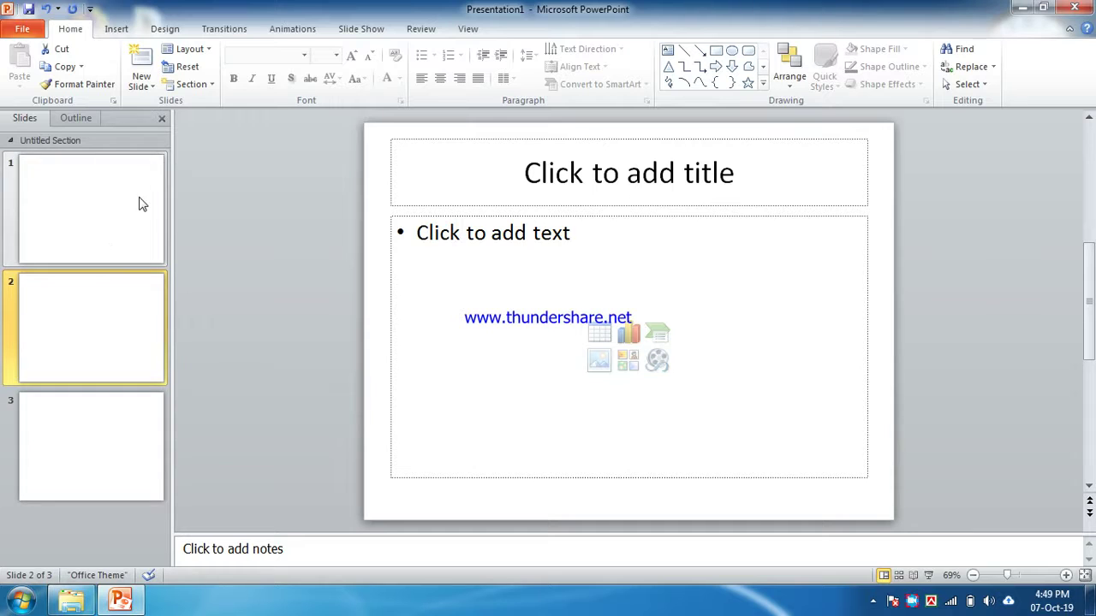
Step: Add a new section starting at slide 2, then reselect slide 1
{"action": "left_click", "coordinate": [200, 85]}
{"action": "left_click", "coordinate": [211, 103]}
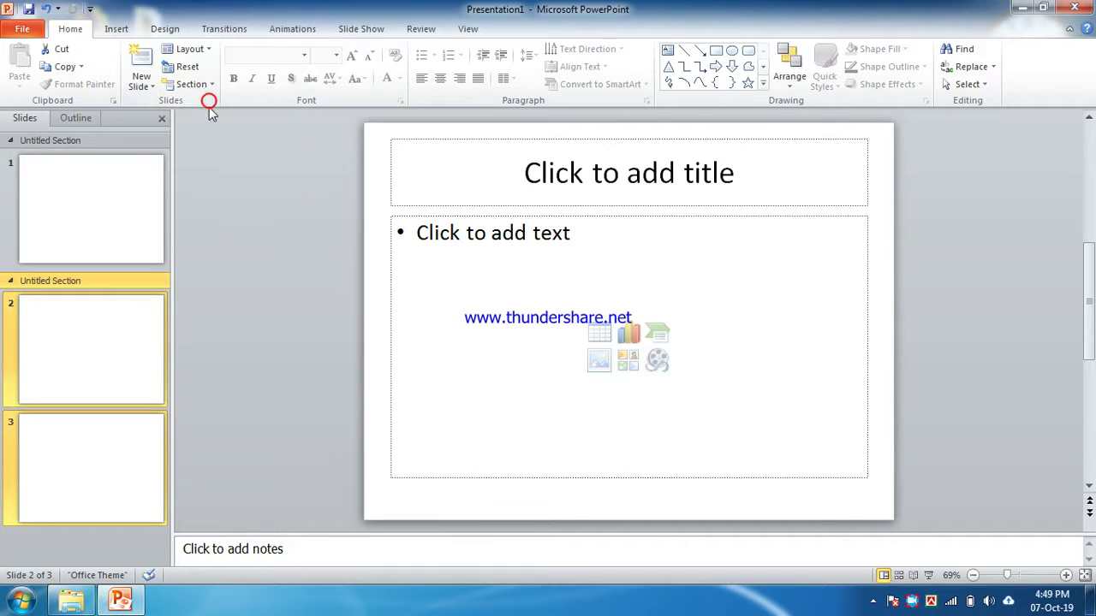
{"action": "left_click", "coordinate": [82, 347]}
{"action": "left_click", "coordinate": [81, 212]}
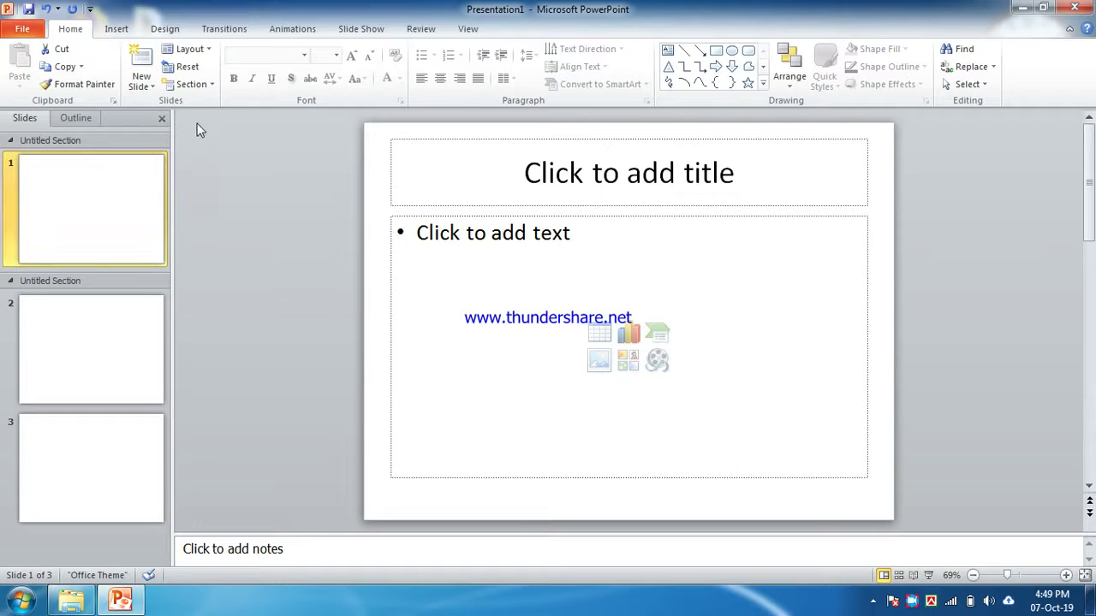
Step: Remove all sections from the presentation
{"action": "left_click", "coordinate": [207, 84]}
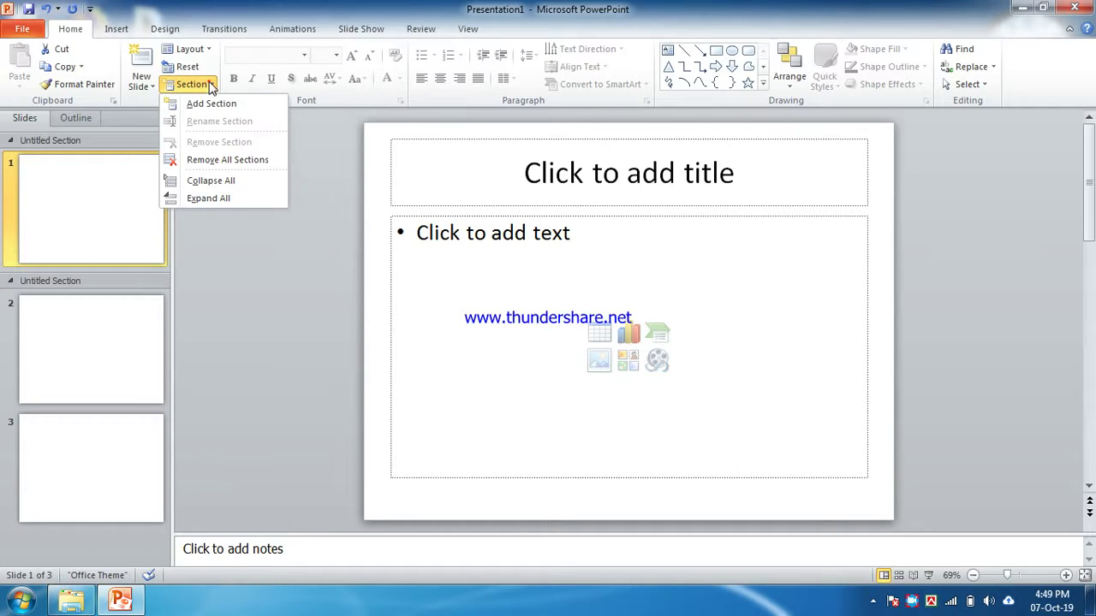
{"action": "left_click", "coordinate": [210, 160]}
{"action": "left_click", "coordinate": [112, 203]}
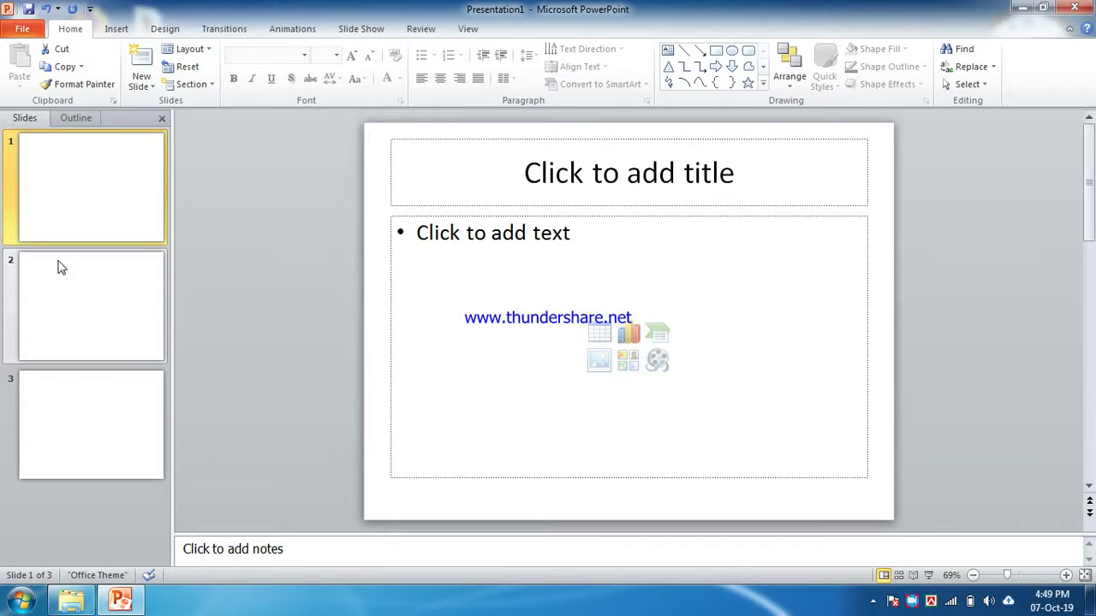
{"action": "right_click", "coordinate": [60, 208]}
{"action": "left_click", "coordinate": [87, 166]}
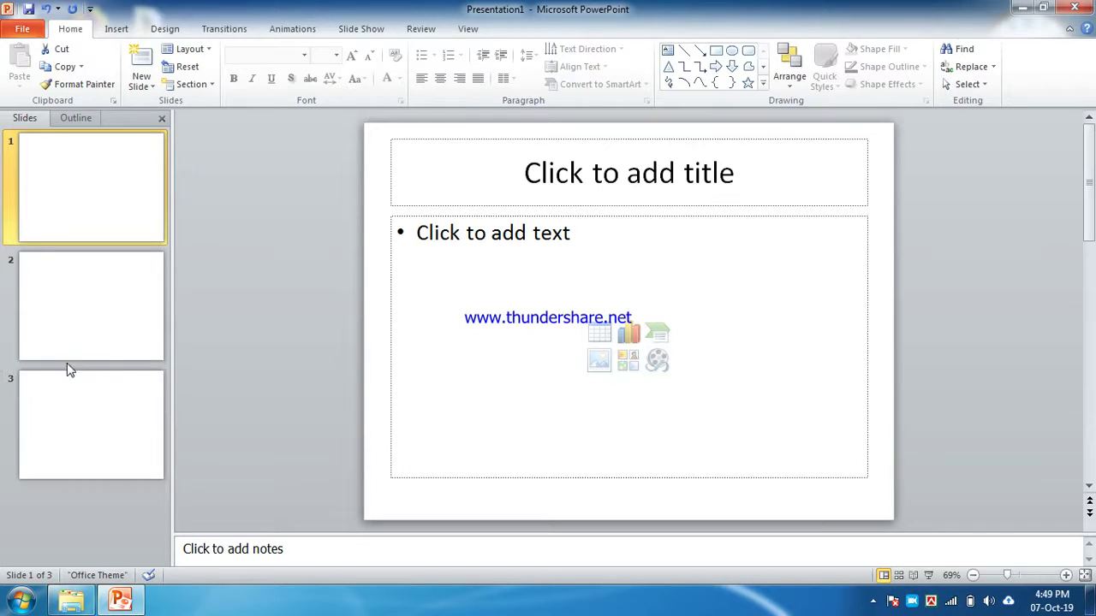
Step: Close PowerPoint, then open CeC Mela Presentation 2018.ppt from the Computer Training folder
{"action": "left_click", "coordinate": [1085, 11]}
{"action": "left_click", "coordinate": [548, 327]}
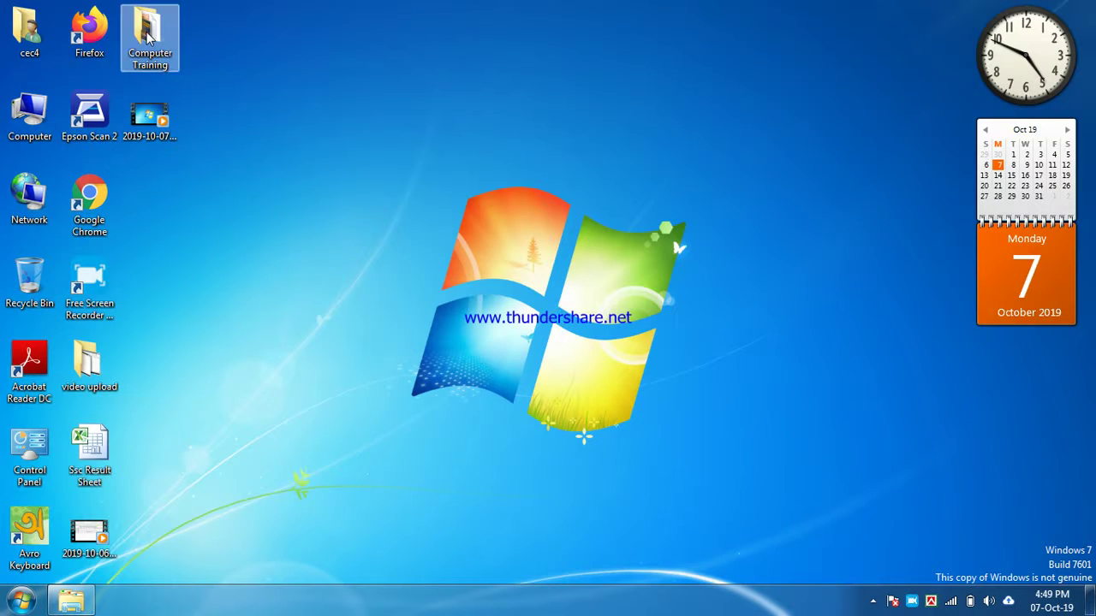
{"action": "double_click", "coordinate": [148, 34]}
{"action": "double_click", "coordinate": [605, 127]}
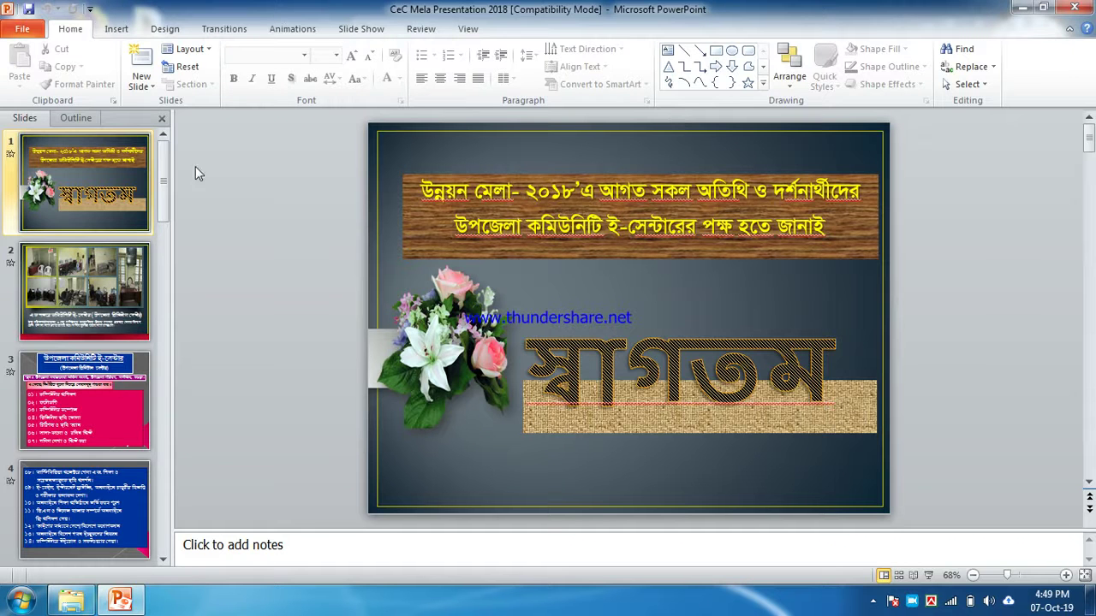
{"action": "left_click", "coordinate": [50, 175]}
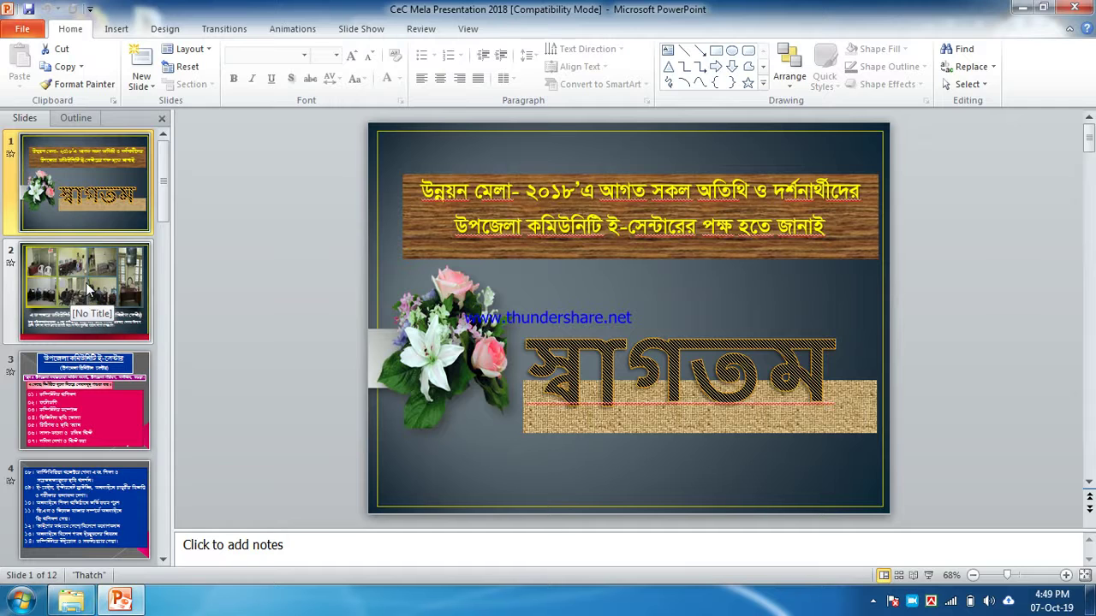
Step: Step through slides 2 to 7 of the CeC Mela presentation
{"action": "left_click", "coordinate": [86, 283]}
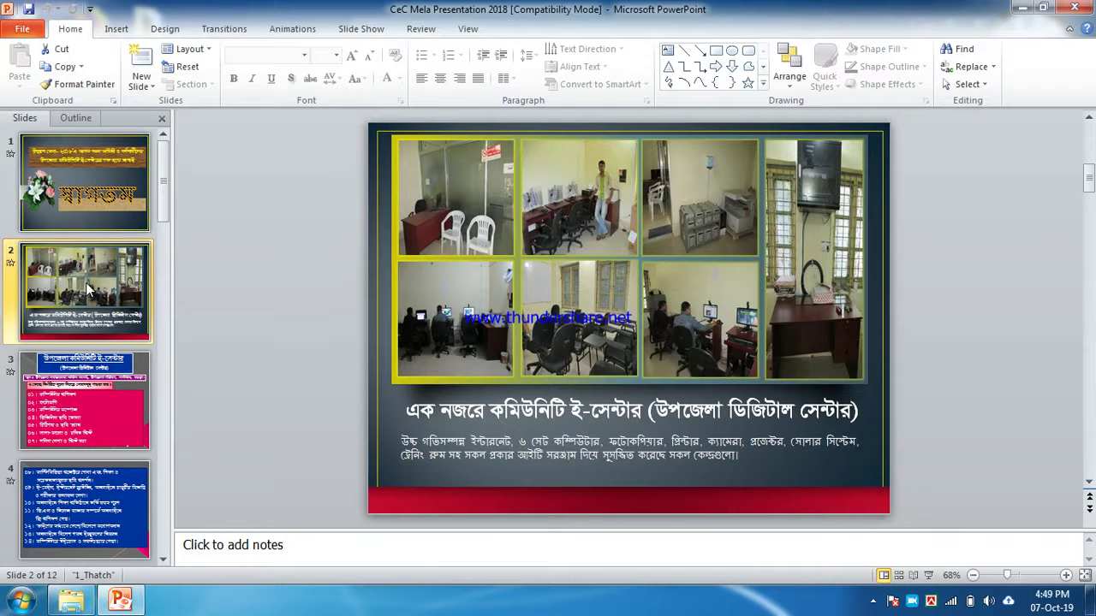
{"action": "left_click", "coordinate": [93, 386]}
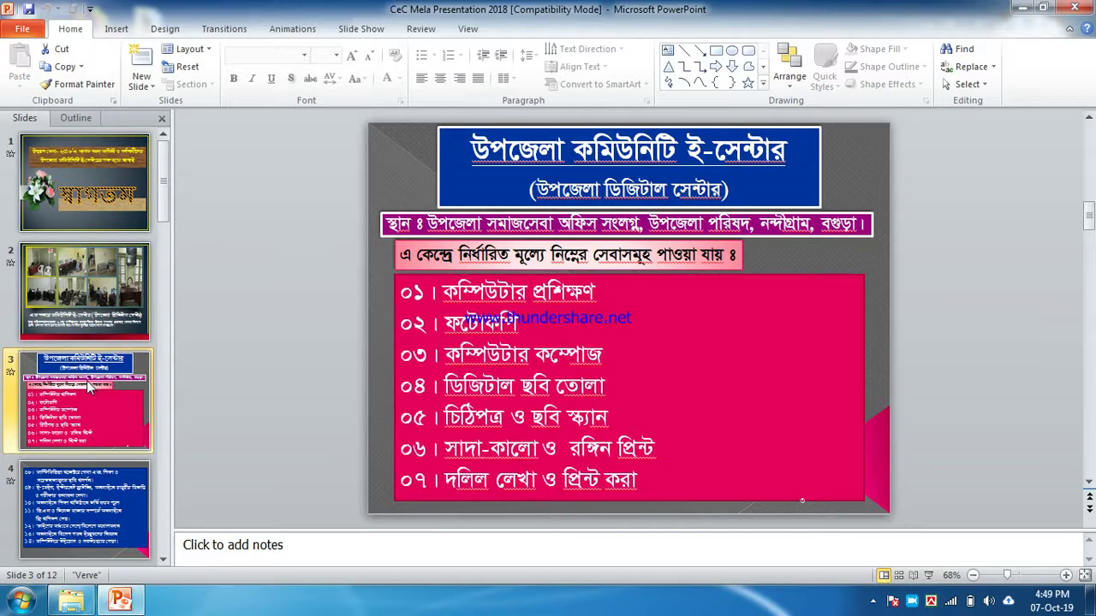
{"action": "left_click", "coordinate": [83, 483]}
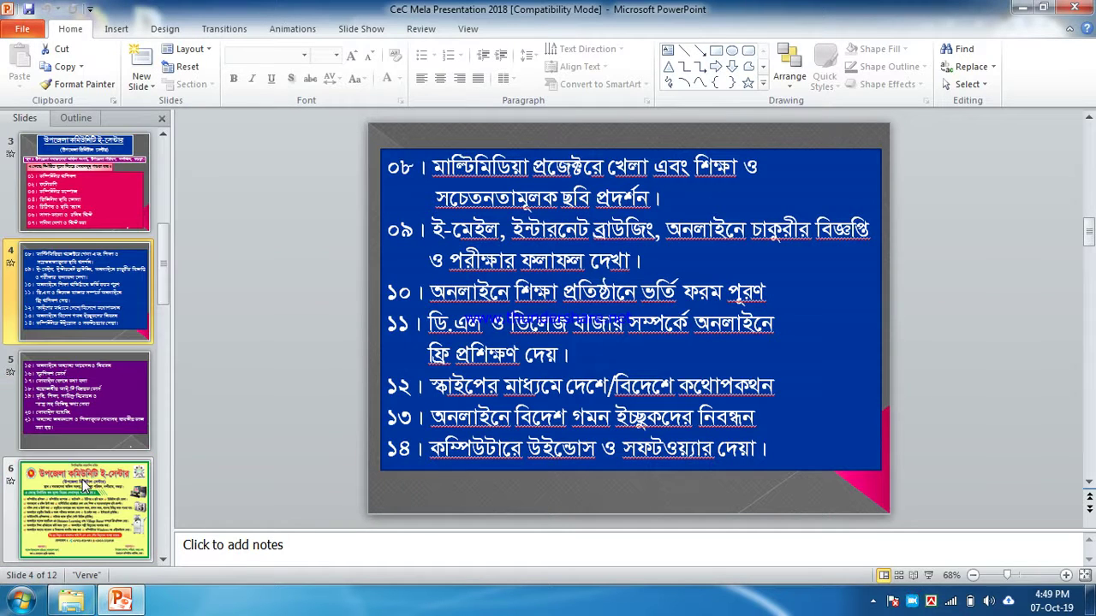
{"action": "left_click", "coordinate": [86, 486]}
{"action": "key", "text": "Down"}
{"action": "left_click", "coordinate": [73, 380]}
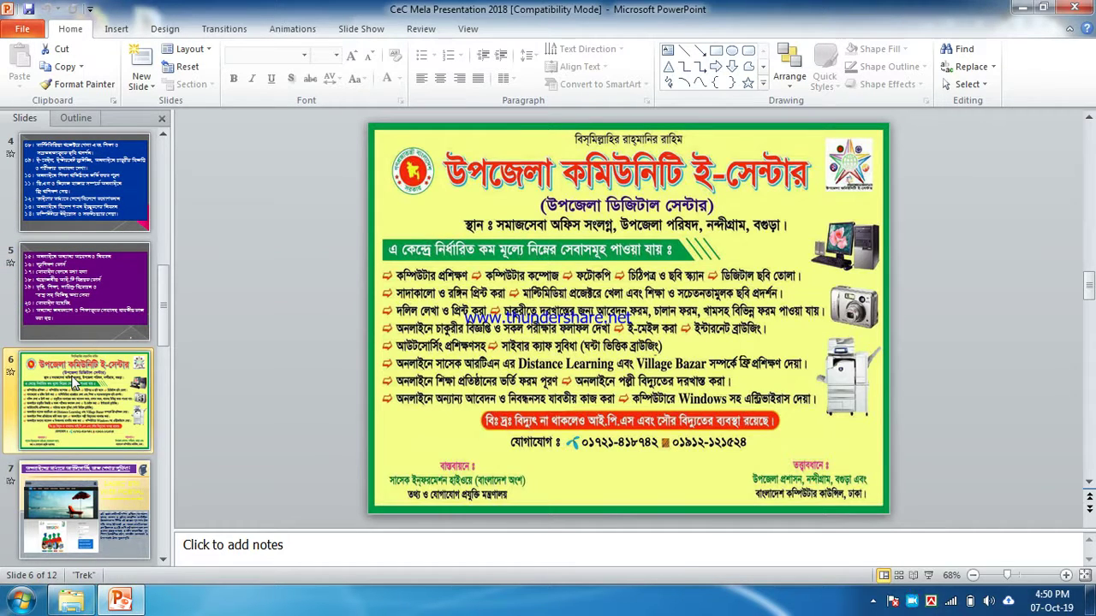
{"action": "key", "text": "Down"}
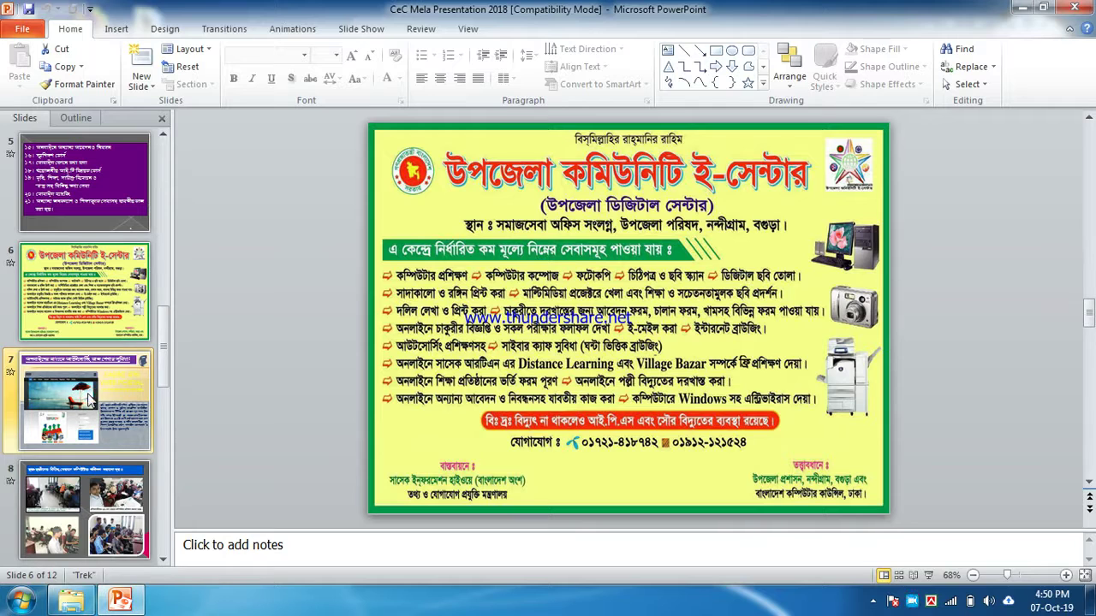
{"action": "scroll", "coordinate": [90, 400], "scroll_direction": "down", "scroll_amount": 1}
Step: Review slides 7 to 12, ending on the ধন্যবাদ thank-you slide, and start the slide show
{"action": "left_click", "coordinate": [88, 394]}
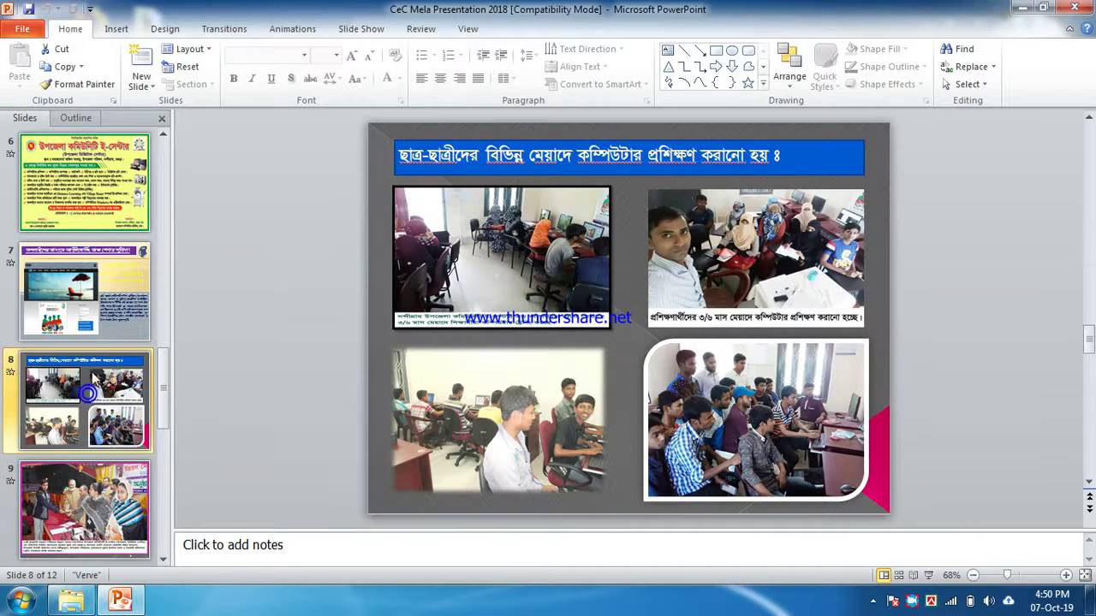
{"action": "left_click", "coordinate": [102, 295]}
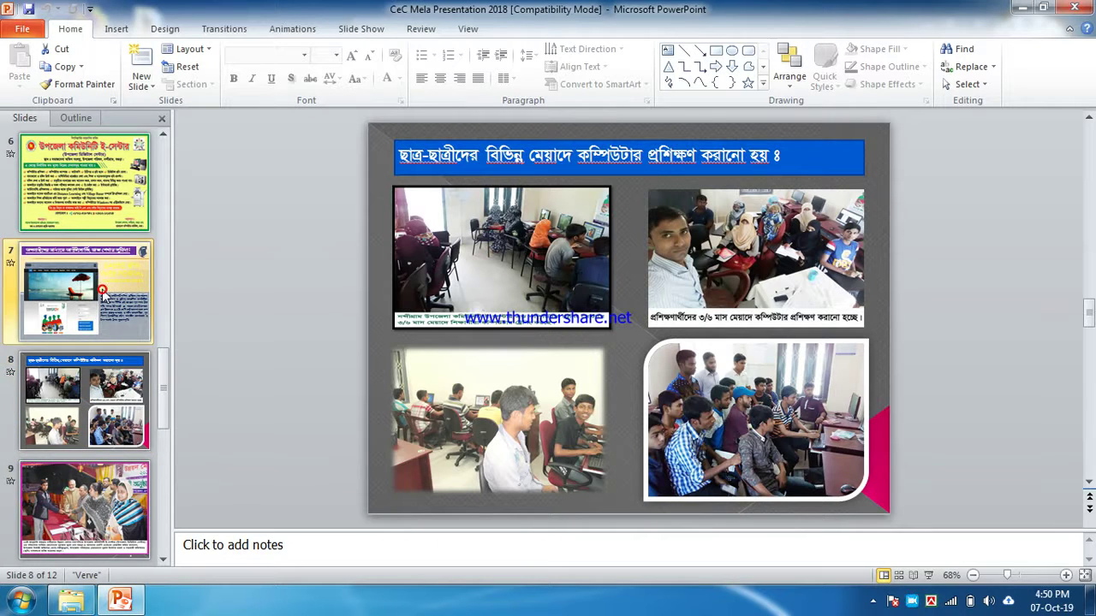
{"action": "left_click", "coordinate": [102, 296]}
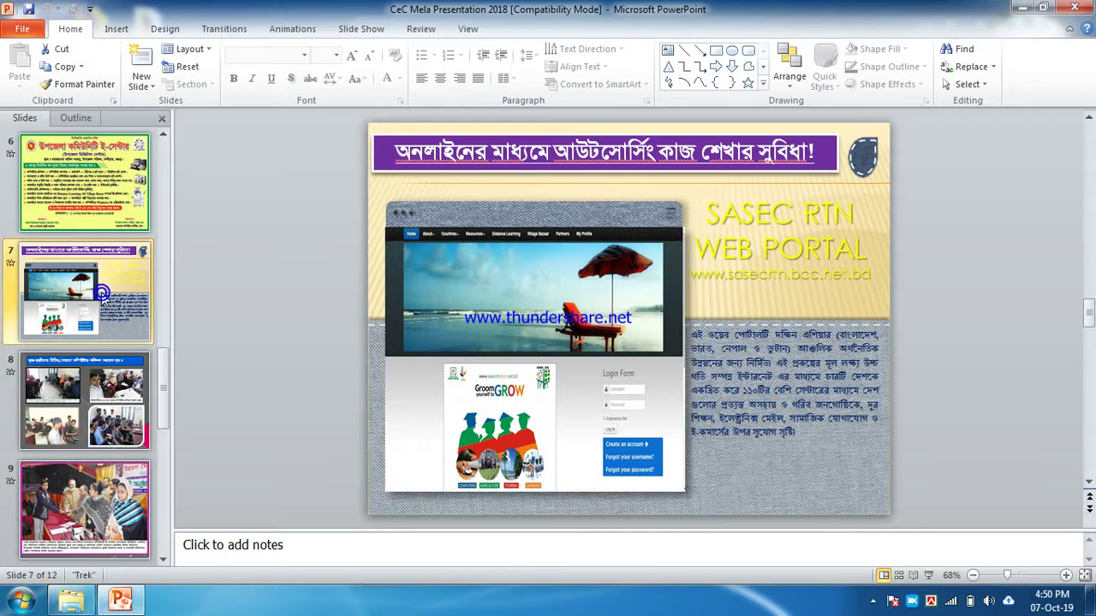
{"action": "left_click", "coordinate": [94, 403]}
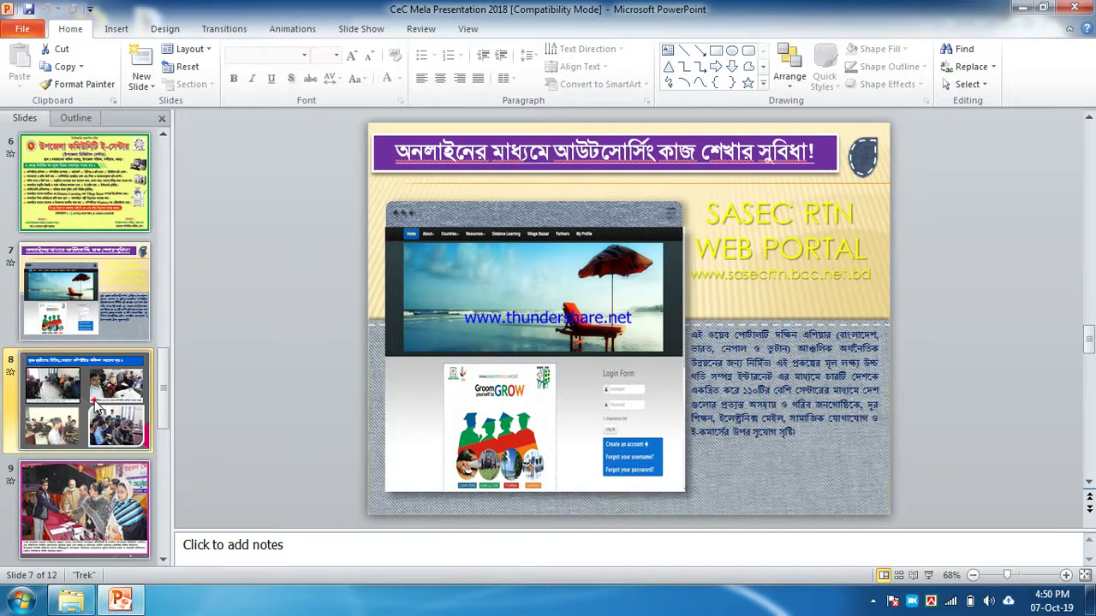
{"action": "left_click", "coordinate": [94, 492]}
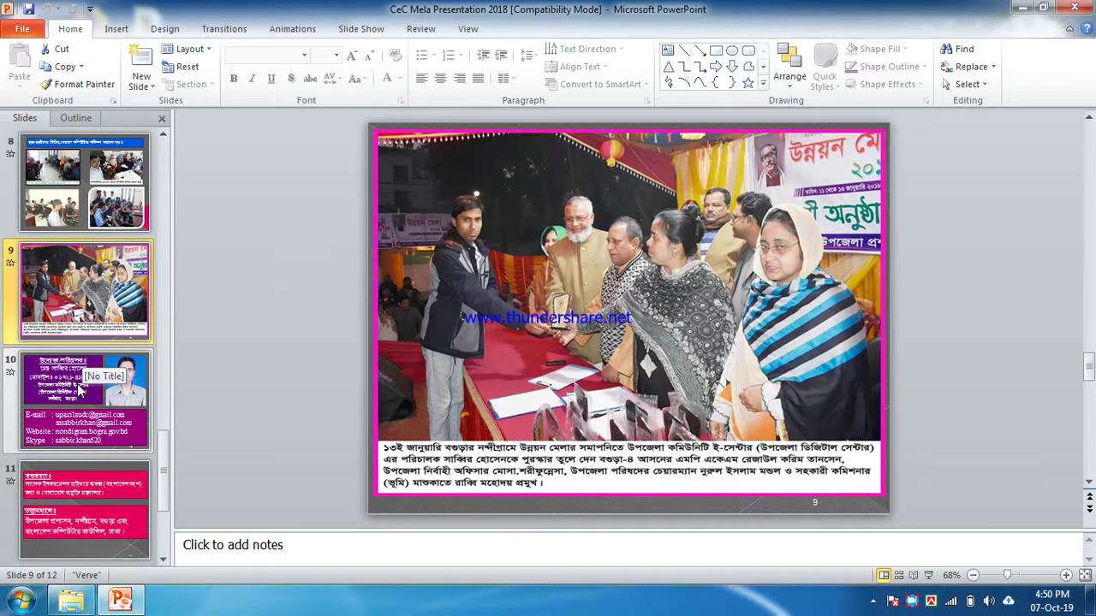
{"action": "left_click", "coordinate": [81, 389]}
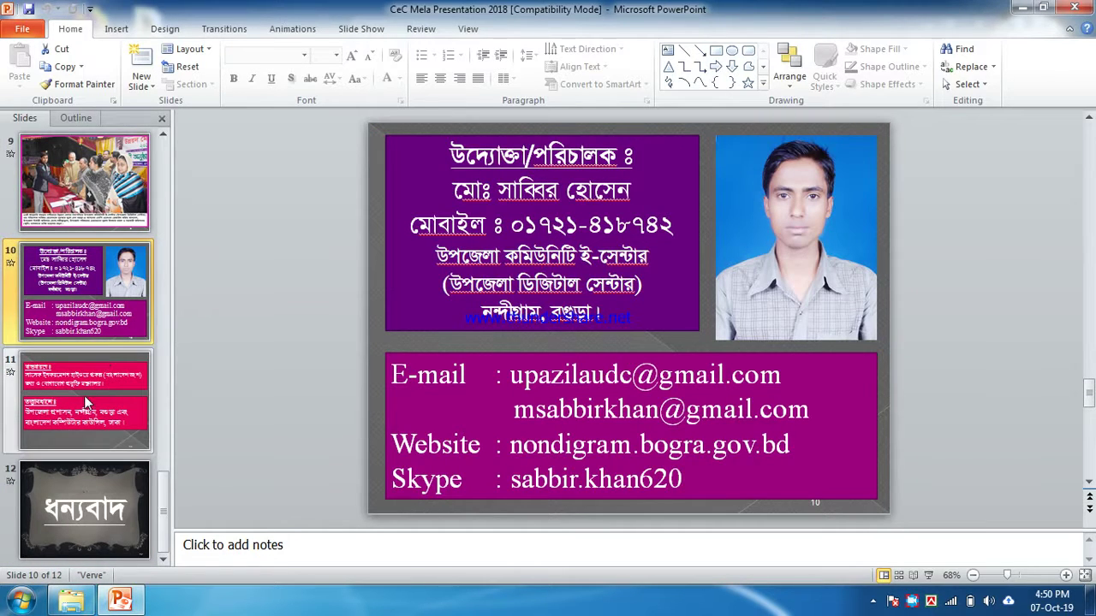
{"action": "left_click", "coordinate": [89, 402]}
{"action": "left_click", "coordinate": [91, 501]}
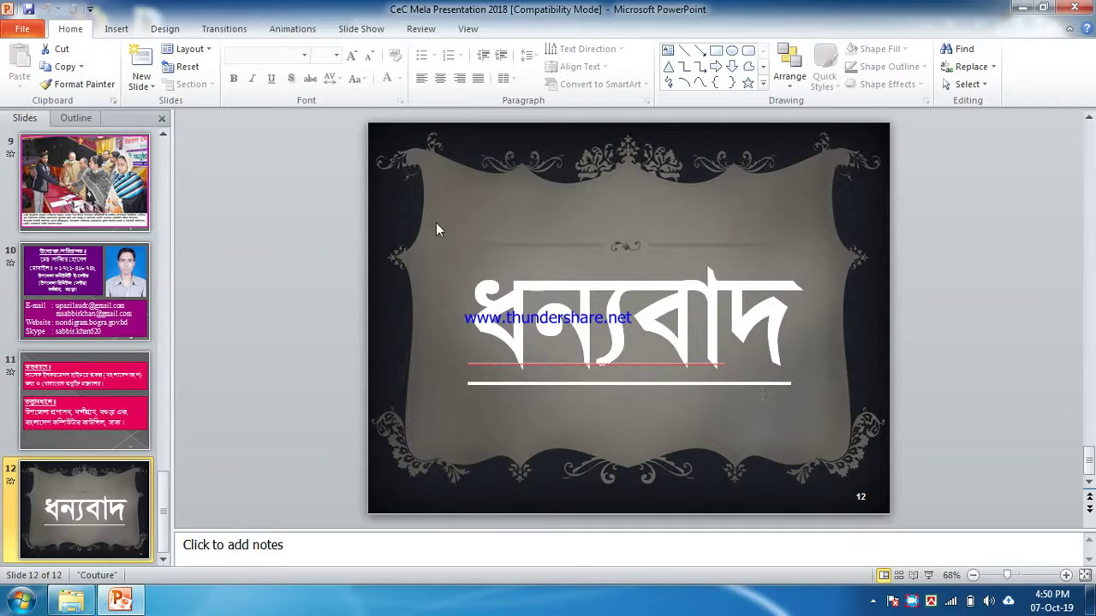
{"action": "left_click", "coordinate": [928, 576]}
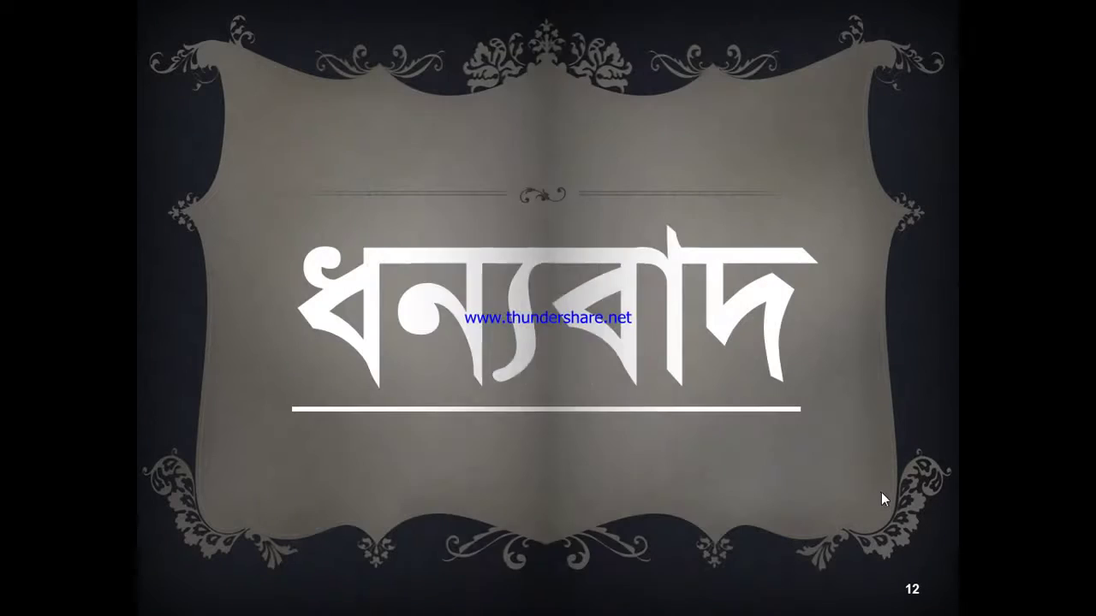
Step: Step back a few slides with the Left arrow, play the show to the end, then exit
{"action": "key", "text": "Left"}
{"action": "key", "text": "Left"}
{"action": "key", "text": "Left"}
{"action": "key", "text": "Left"}
{"action": "key", "text": "Left"}
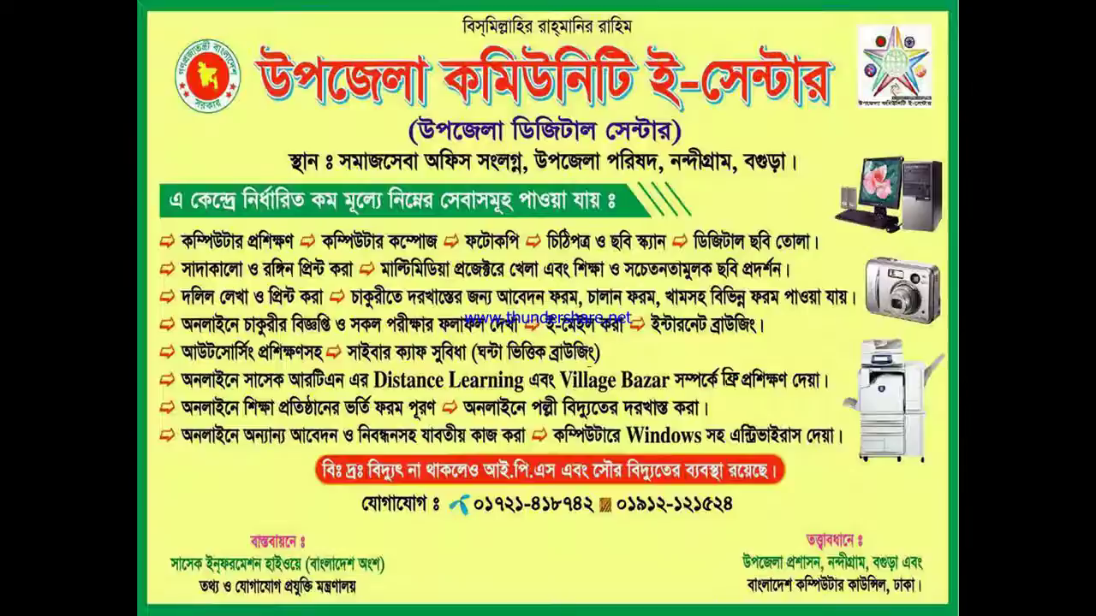
{"action": "key", "text": "Left"}
{"action": "key", "text": "Left"}
{"action": "key", "text": "Left"}
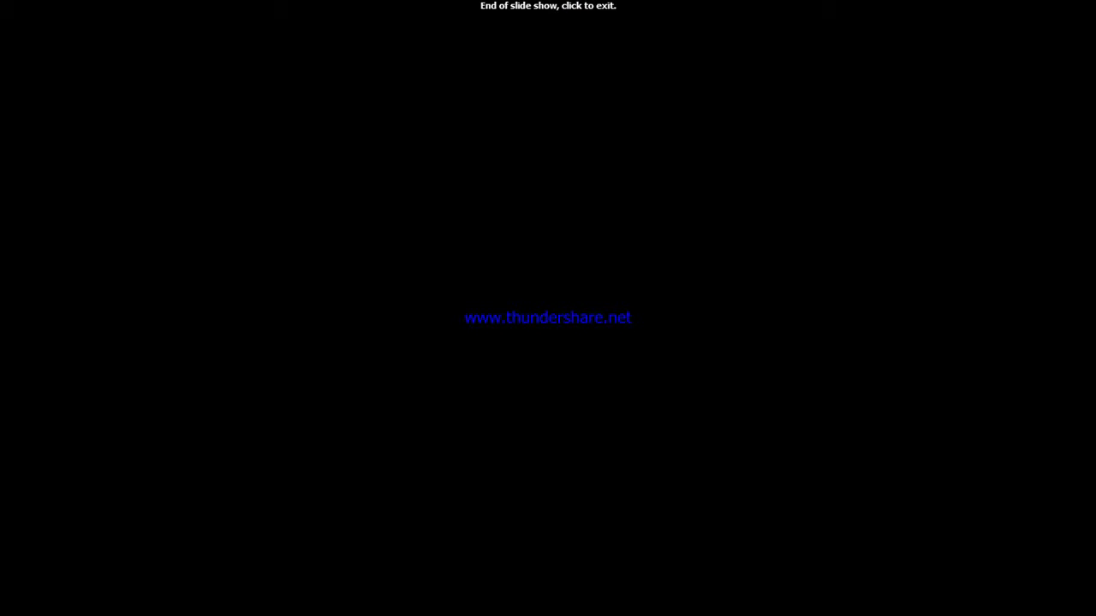
{"action": "left_click", "coordinate": [896, 471]}
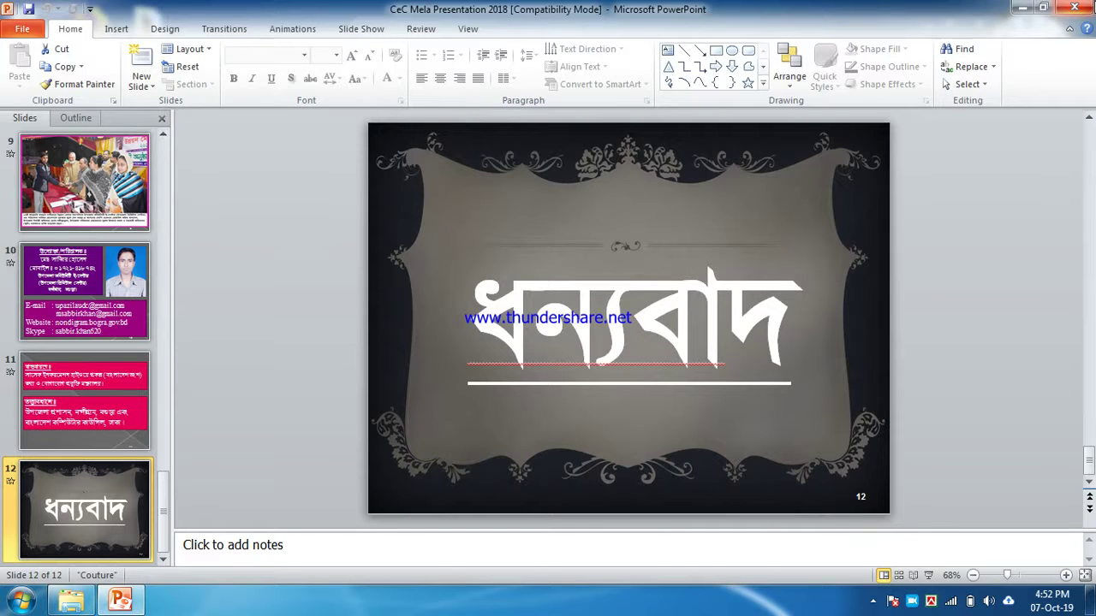
Step: Close PowerPoint and the leftover Explorer window to return to the desktop
{"action": "left_click", "coordinate": [1074, 6]}
{"action": "left_click", "coordinate": [980, 17]}
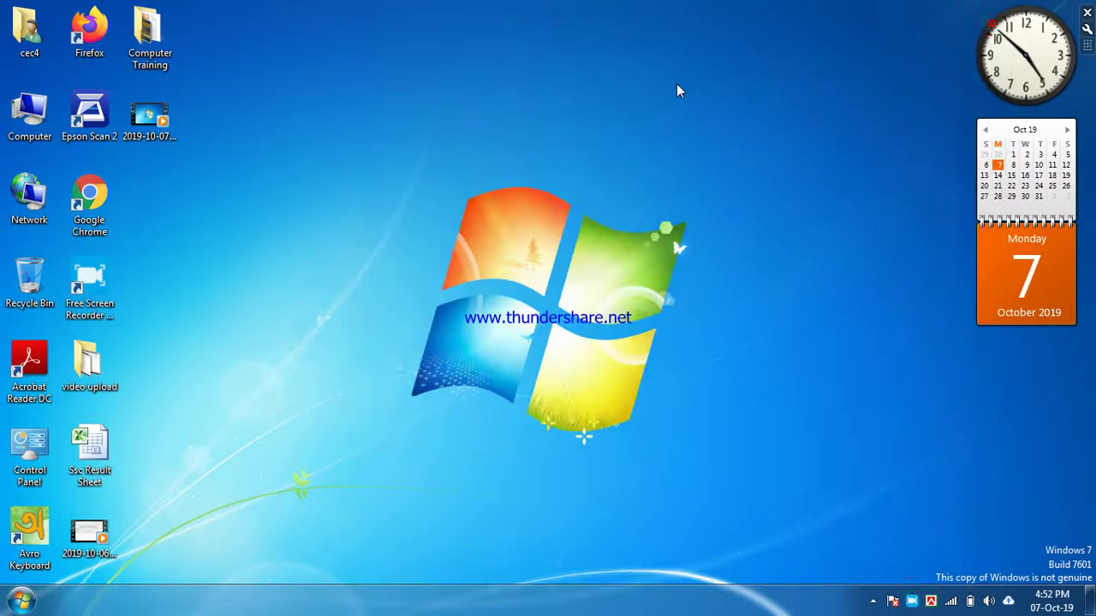